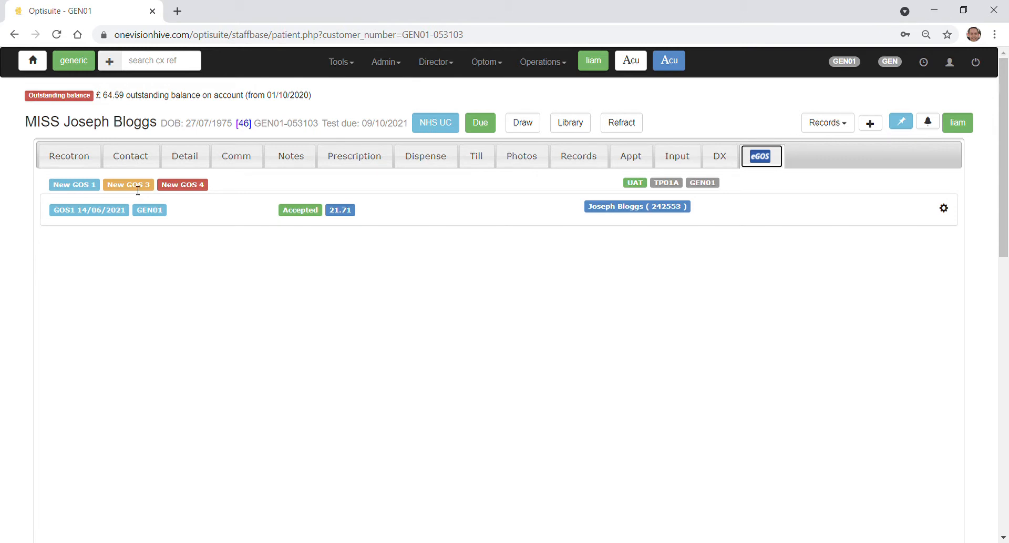
# Step: Create a new GOS 3 claim for the patient
pyautogui.click(139, 189)
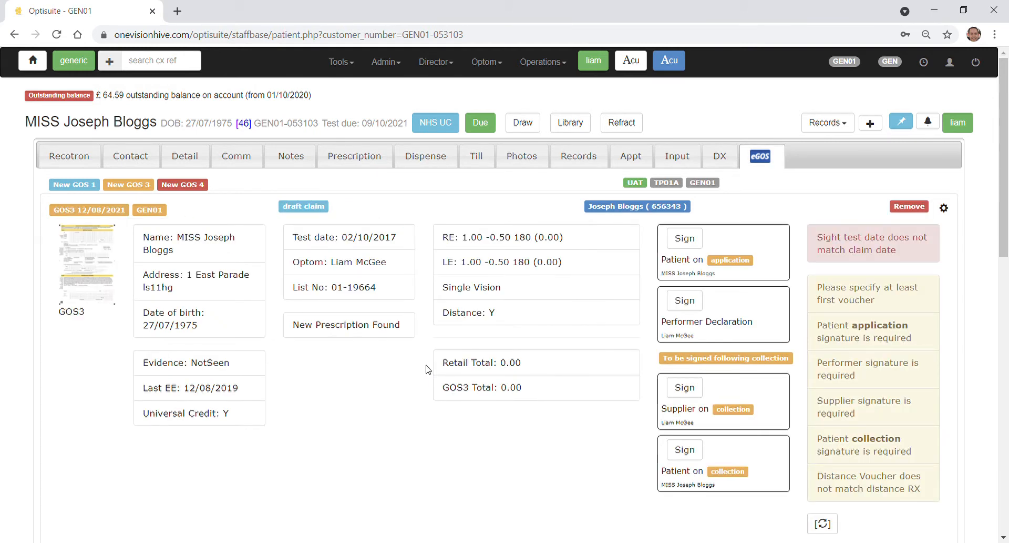
# Step: Specify voucher A as the first voucher on the 02-10-2017 spectacle prescription, save it, and refresh the draft GOS 3 claim
pyautogui.click(365, 160)
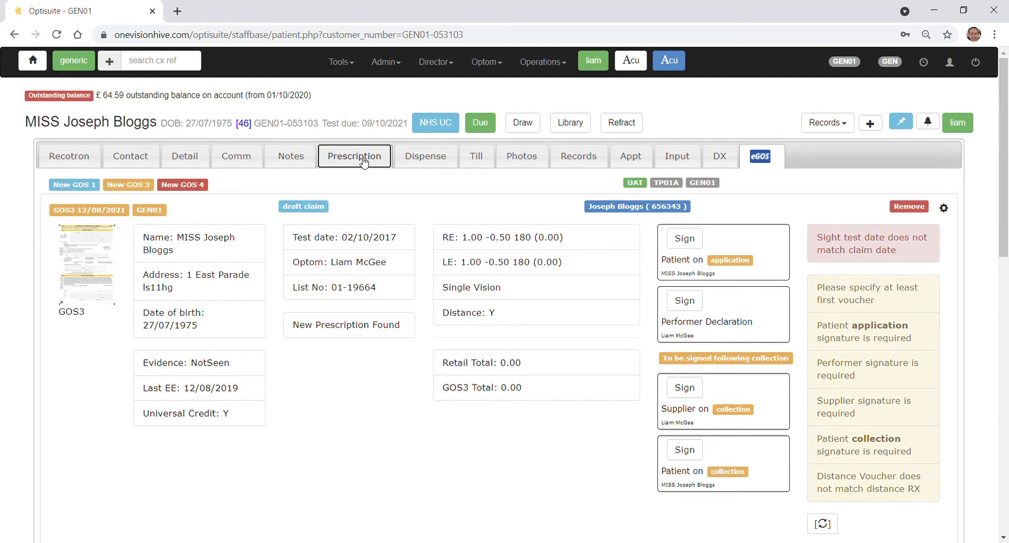
pyautogui.click(199, 338)
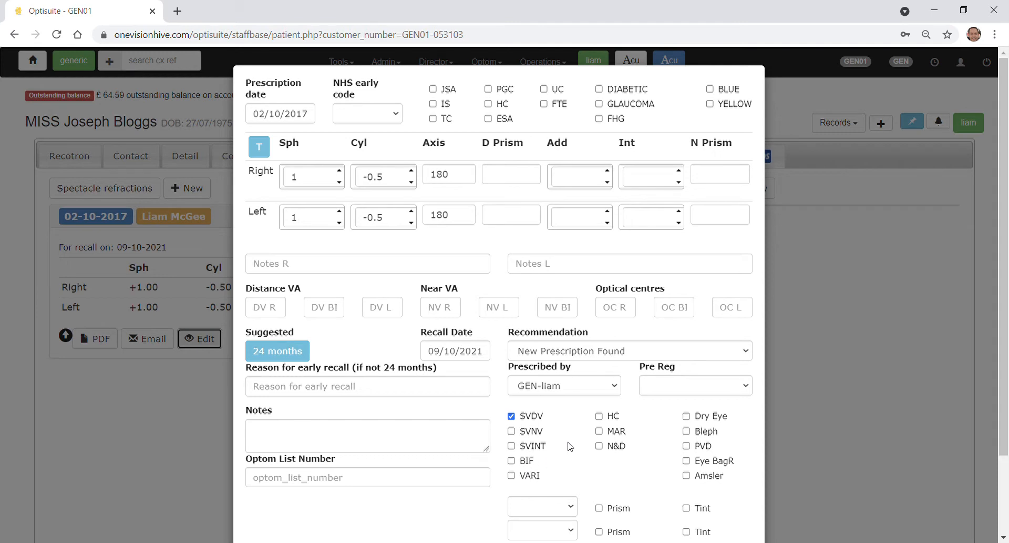
pyautogui.scroll(-2, 543, 418)
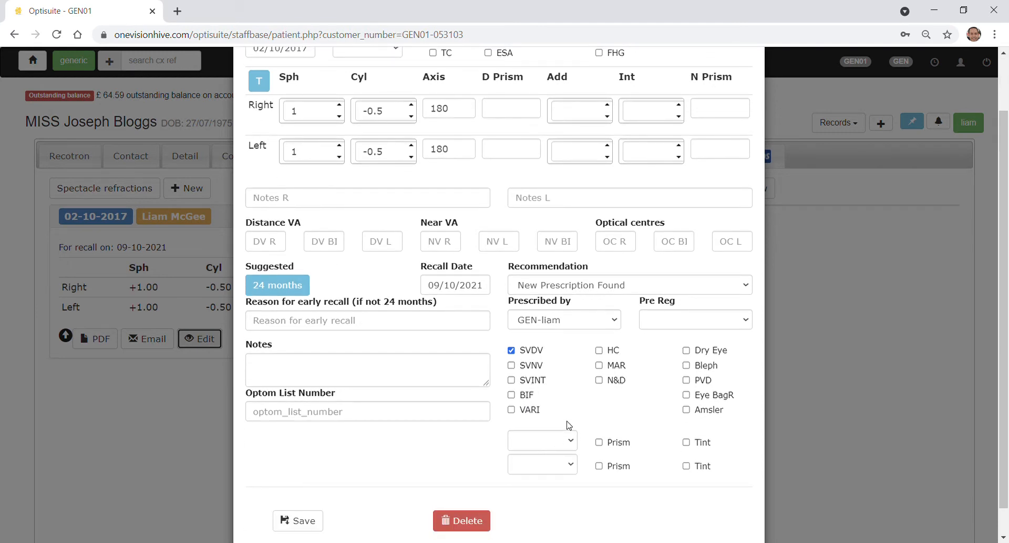
pyautogui.click(547, 436)
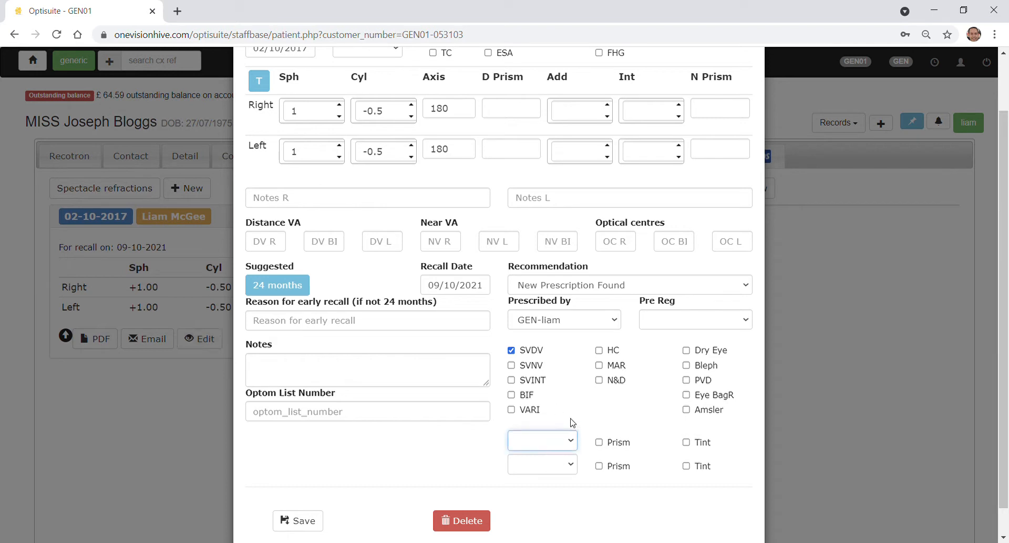
pyautogui.click(533, 315)
pyautogui.click(305, 526)
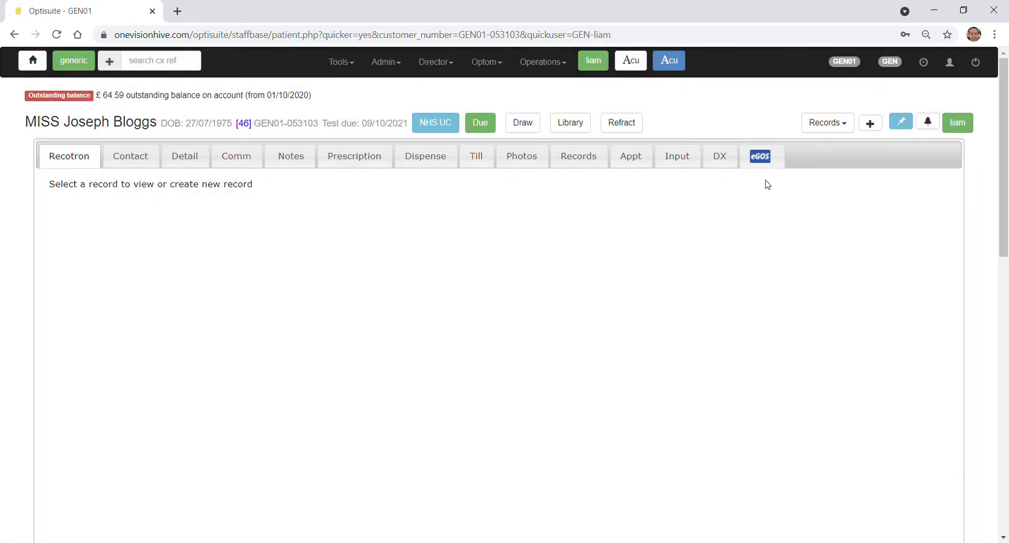
pyautogui.click(767, 163)
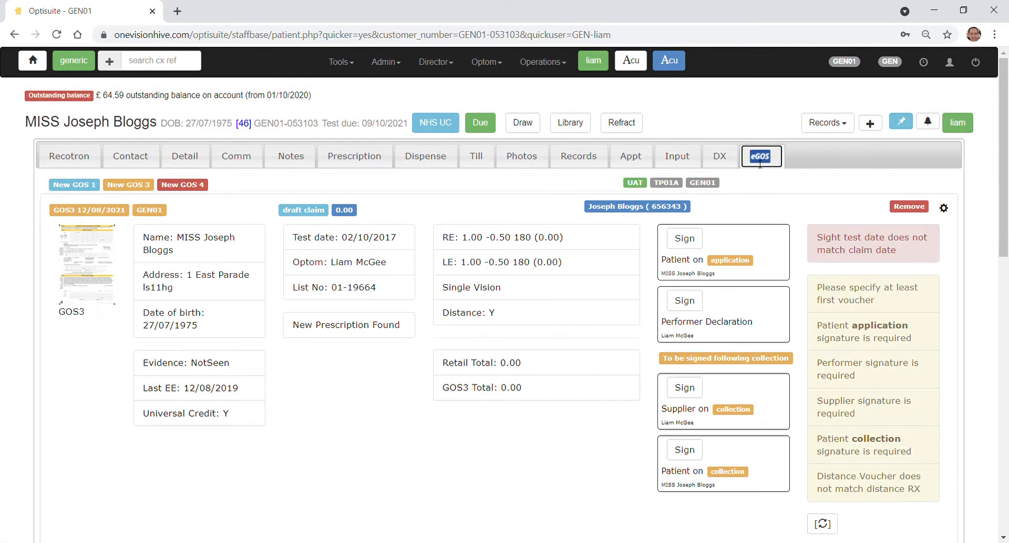
pyautogui.click(823, 524)
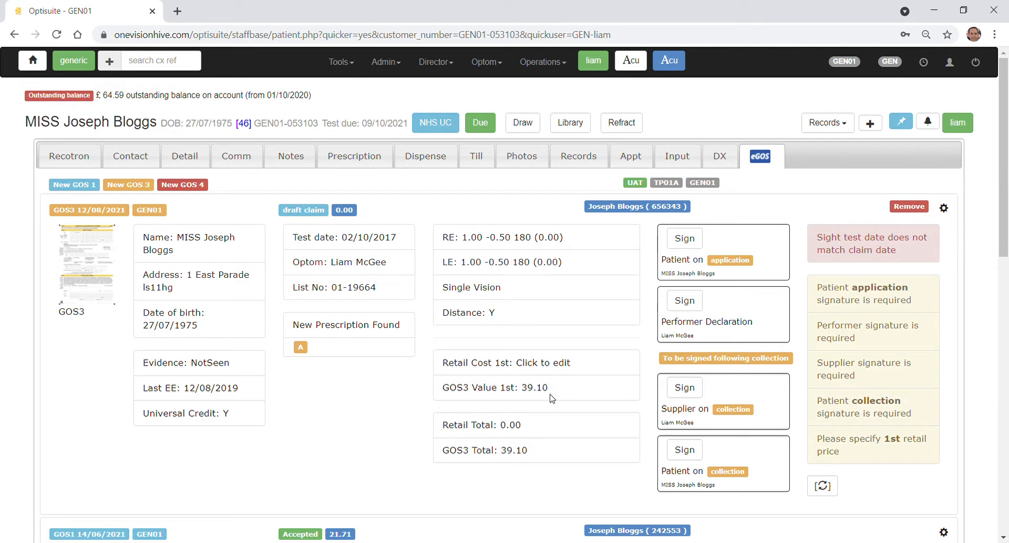
# Step: Set the GOS 3 claim's first retail cost to 99.00 and refresh the claim
pyautogui.click(567, 367)
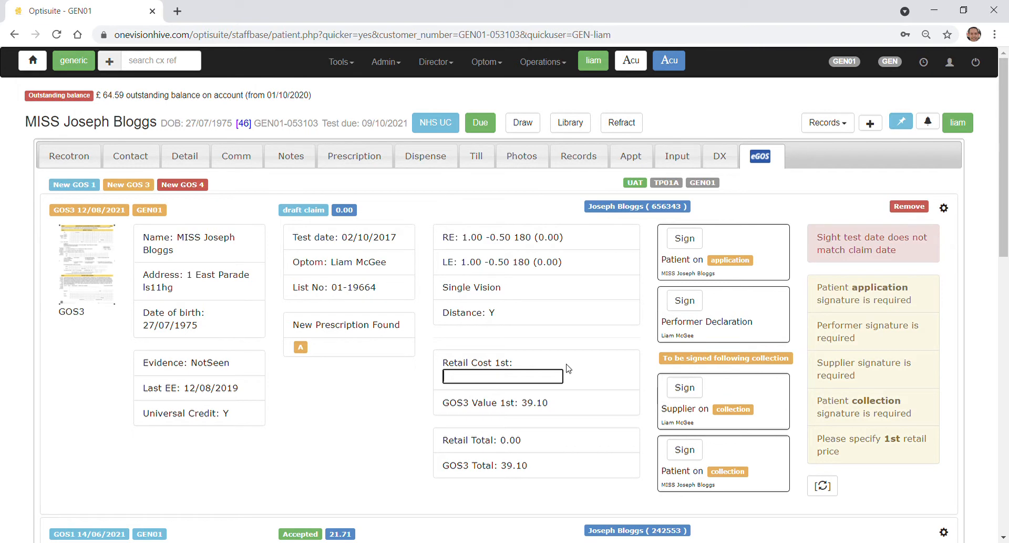
pyautogui.write('99.00')
pyautogui.press('Return')
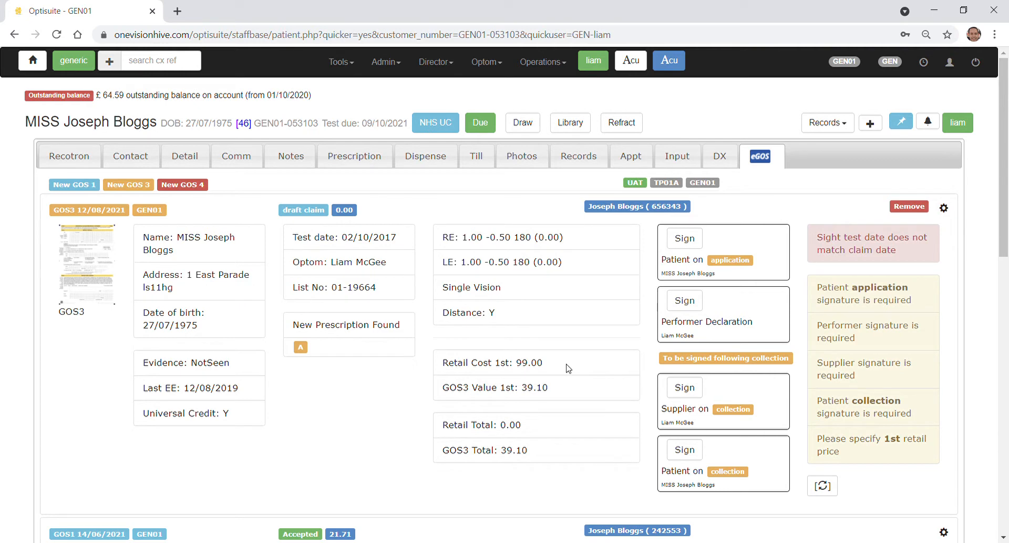
pyautogui.click(822, 485)
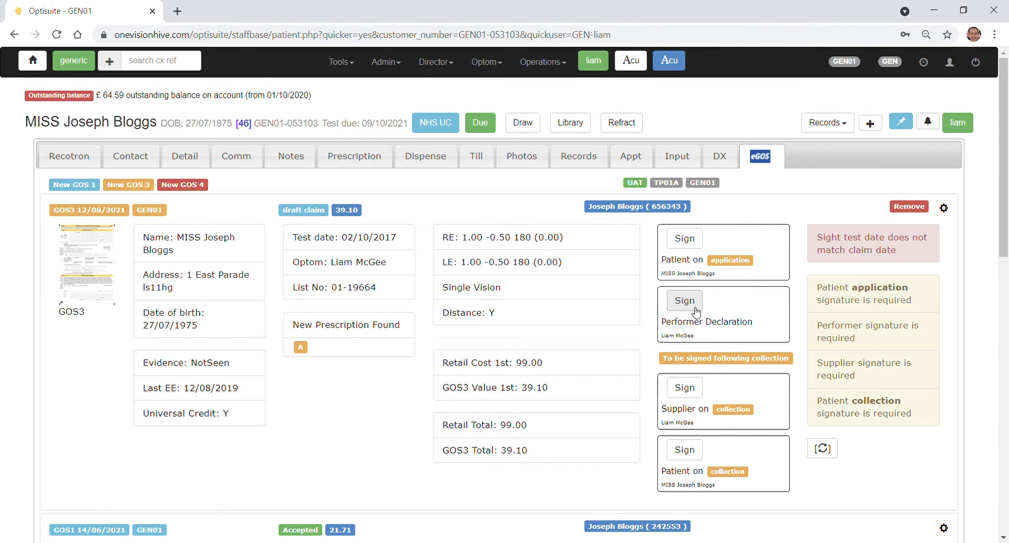
# Step: Draw and save the patient's application signature on the GOS 3 claim
pyautogui.click(686, 239)
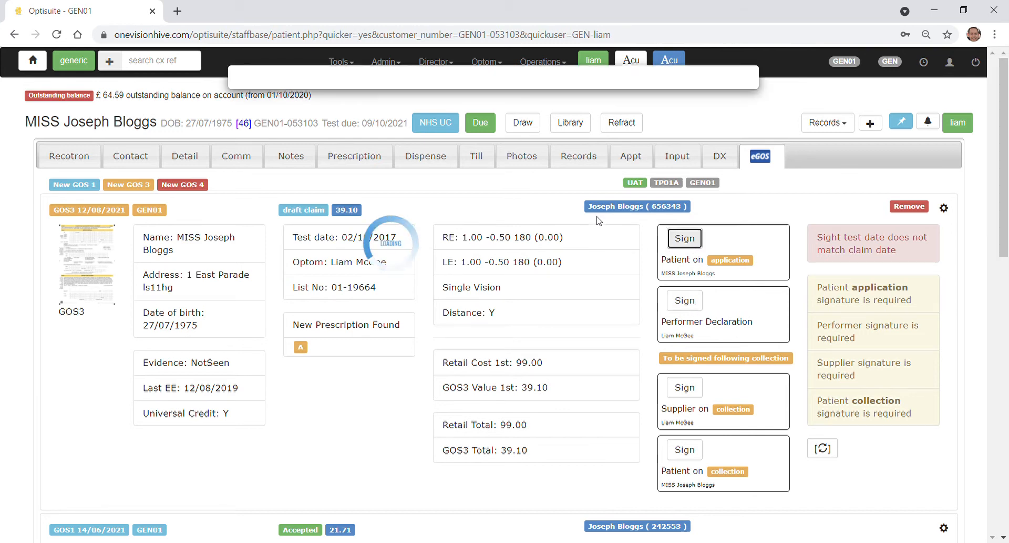
pyautogui.moveTo(359, 251); pyautogui.dragTo(707, 263)
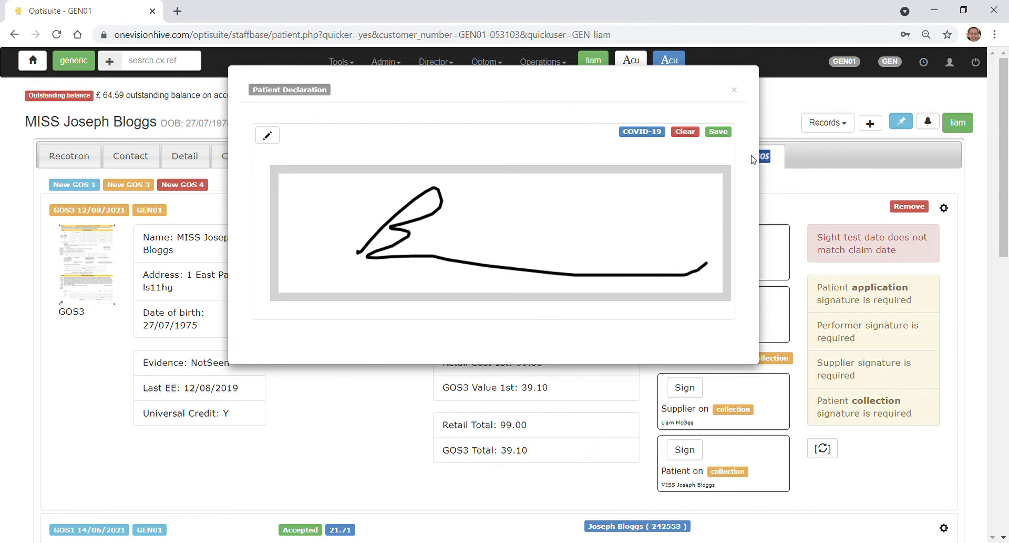
pyautogui.click(726, 133)
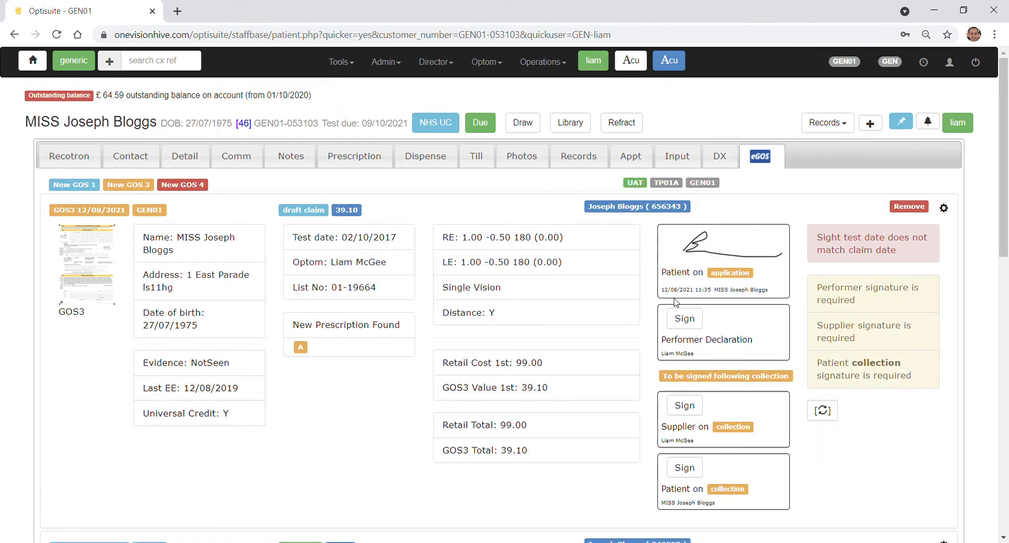
# Step: Draw and save the performer declaration signature, and refresh the GOS 3 claim
pyautogui.click(685, 318)
pyautogui.moveTo(370, 220)
pyautogui.mouseDown()
pyautogui.moveTo(478, 213)
pyautogui.moveTo(702, 240)
pyautogui.moveTo(716, 232)
pyautogui.mouseUp()
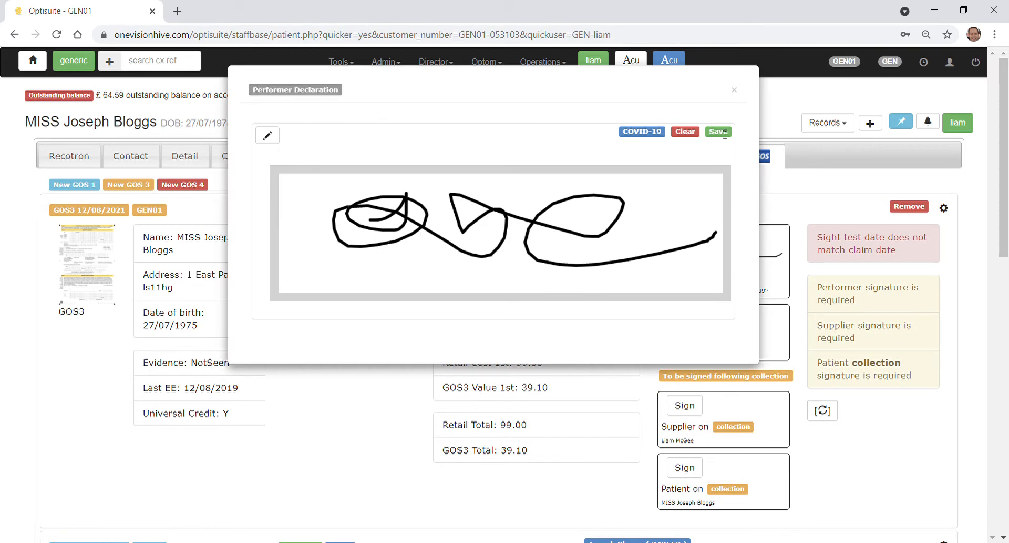
pyautogui.click(725, 133)
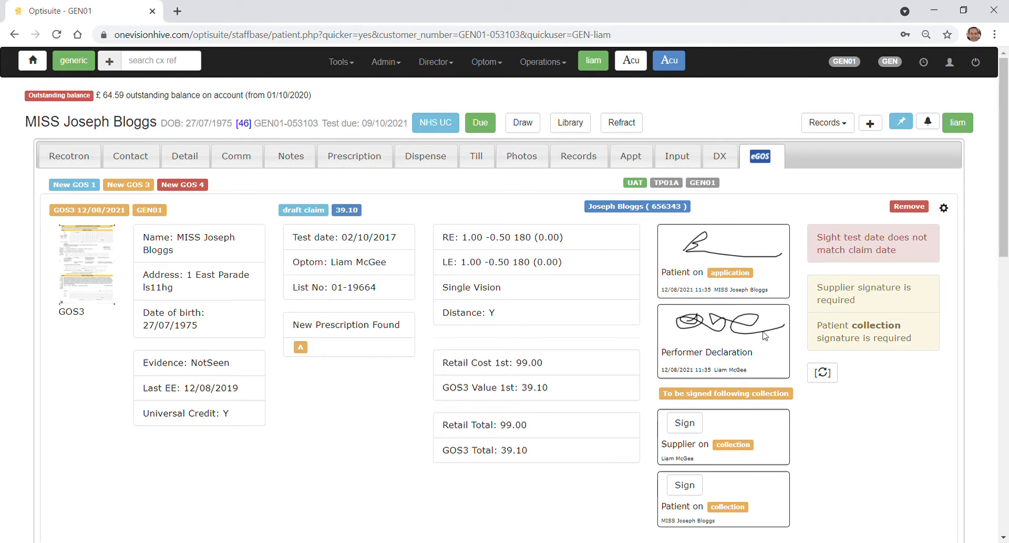
pyautogui.click(823, 373)
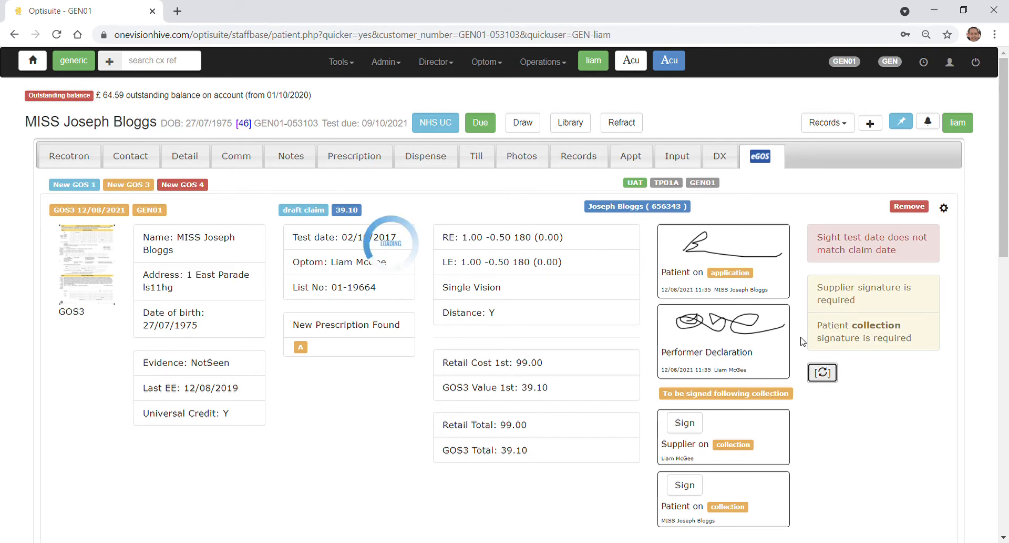
# Step: Start a new till transaction for the patient and add the Ted Baker frame priced at 100.00
pyautogui.click(478, 158)
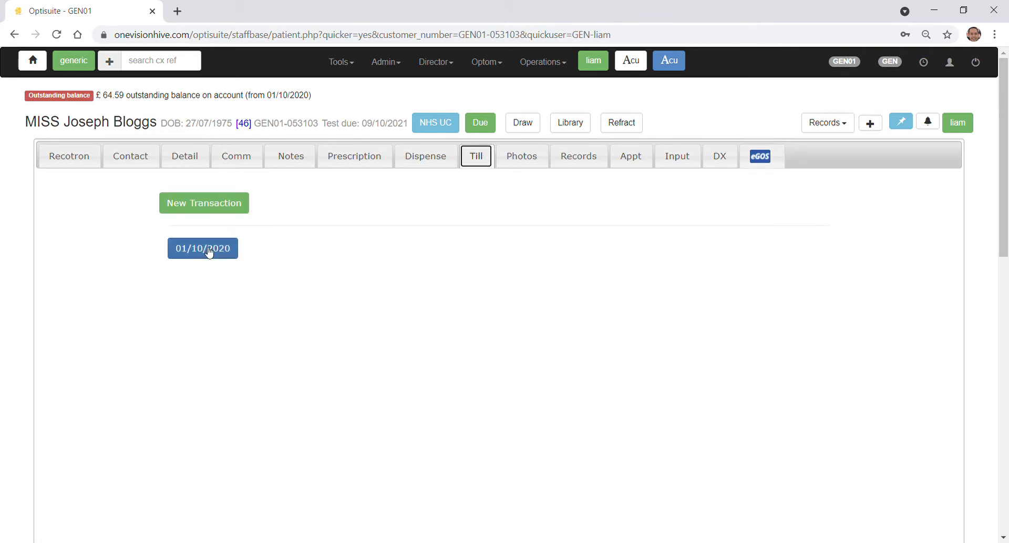
pyautogui.click(209, 252)
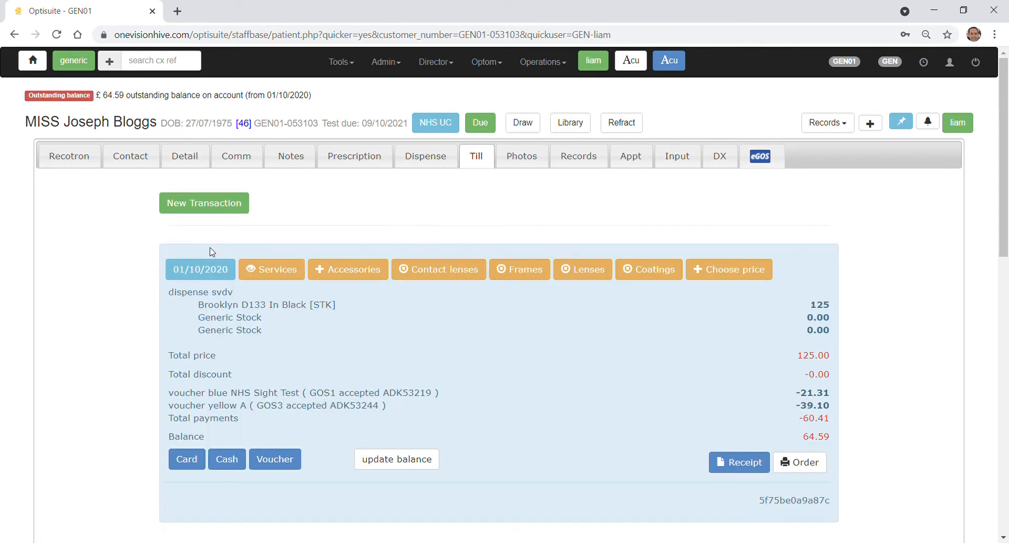
pyautogui.scroll(-1, 493, 372)
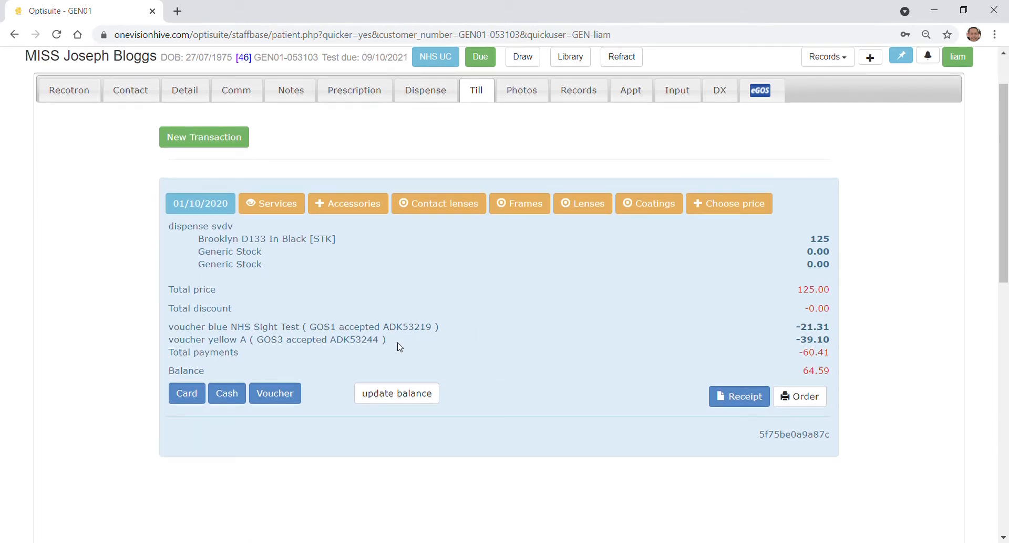
pyautogui.scroll(1, 368, 316)
pyautogui.click(244, 206)
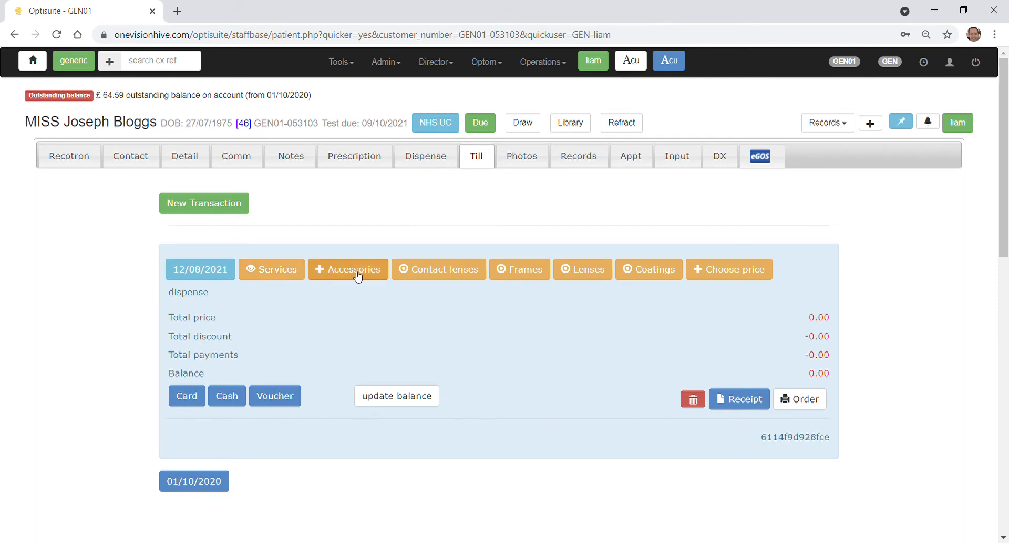
pyautogui.click(535, 271)
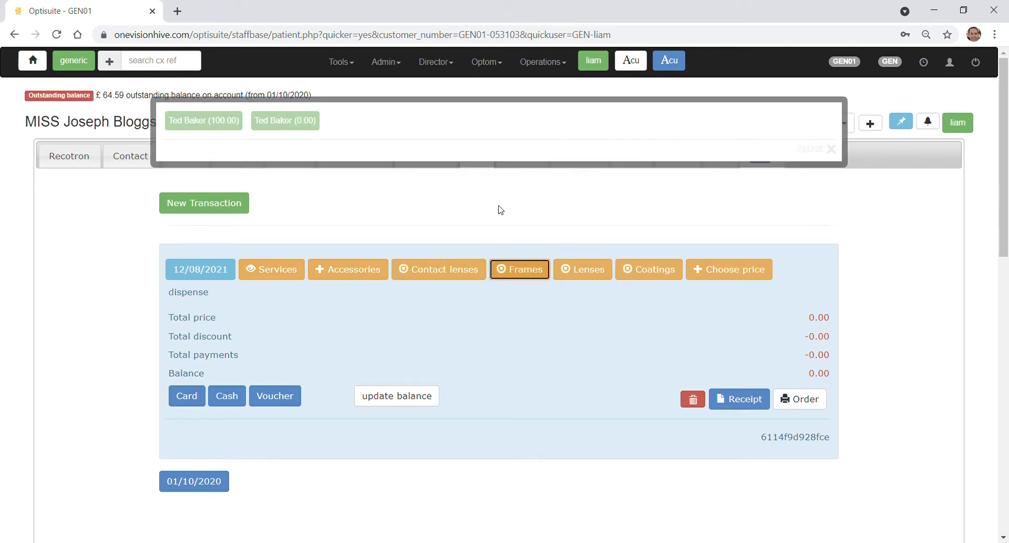
pyautogui.click(221, 122)
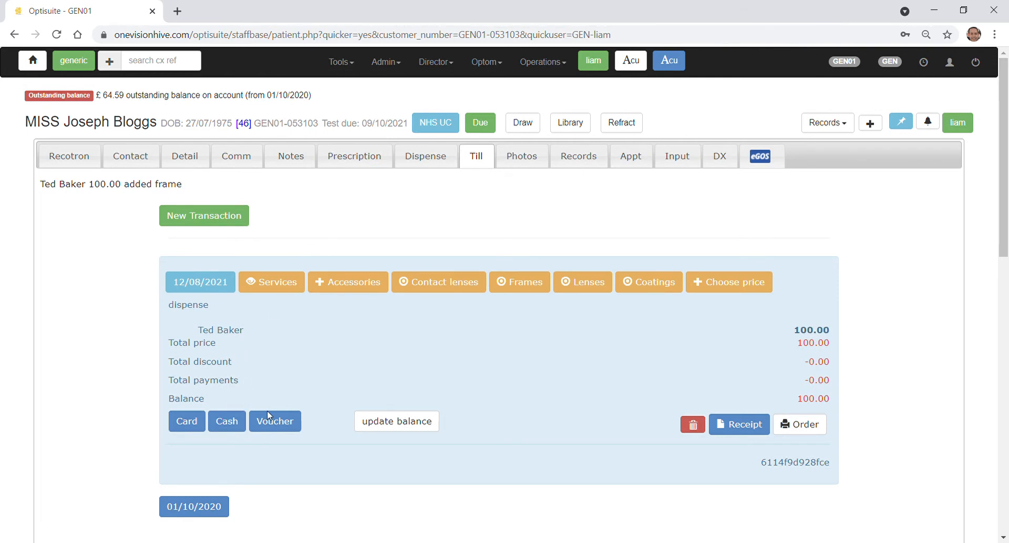
# Step: Apply the draft eGOS GOS3 voucher of 39.10 to the new transaction
pyautogui.click(276, 421)
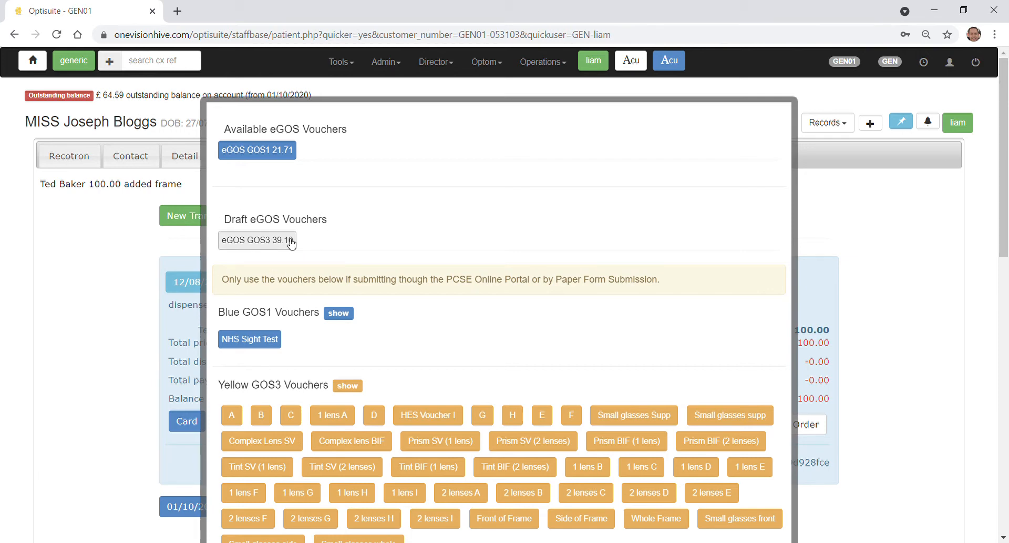
pyautogui.scroll(-1, 494, 246)
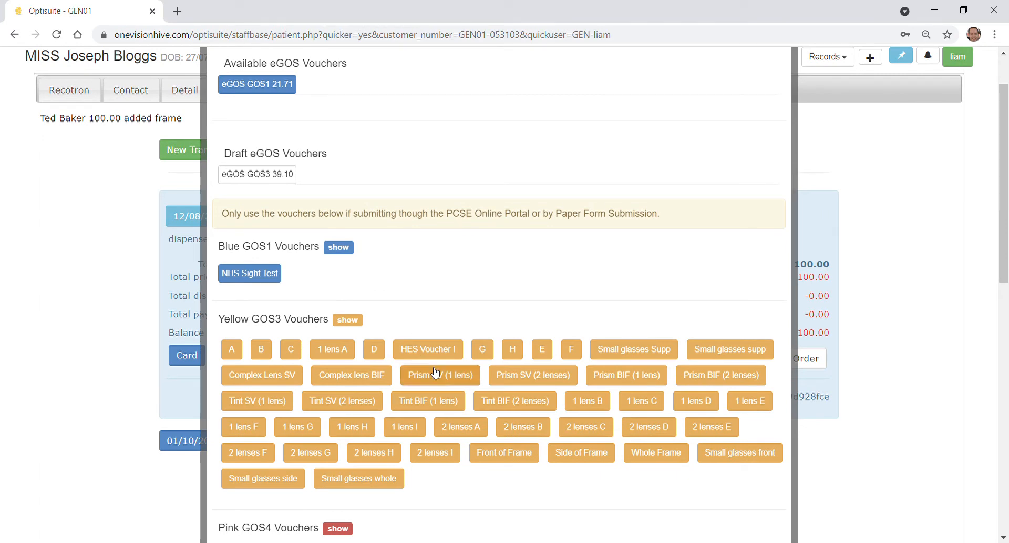
pyautogui.scroll(-1, 434, 375)
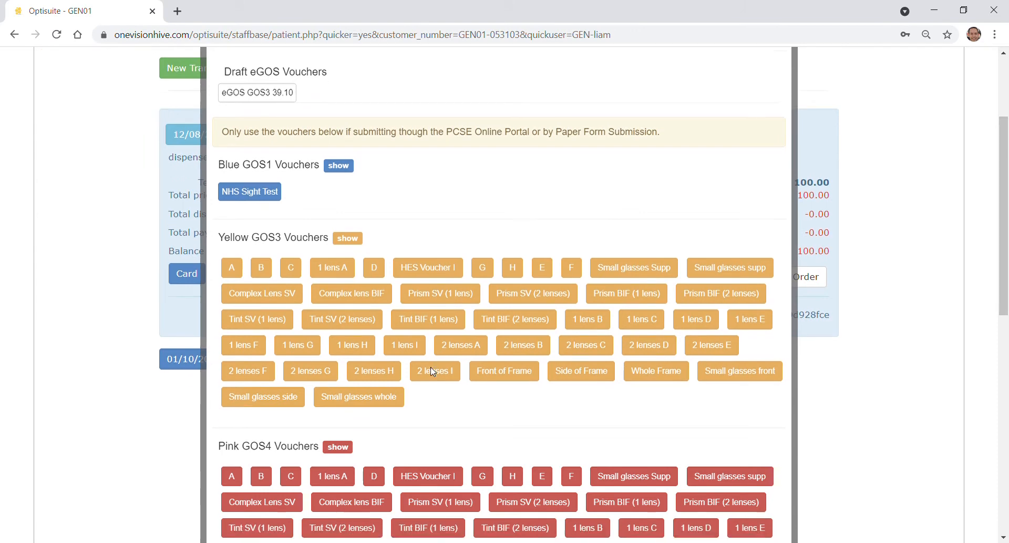
pyautogui.scroll(-2, 430, 367)
pyautogui.scroll(3, 432, 369)
pyautogui.scroll(1, 435, 371)
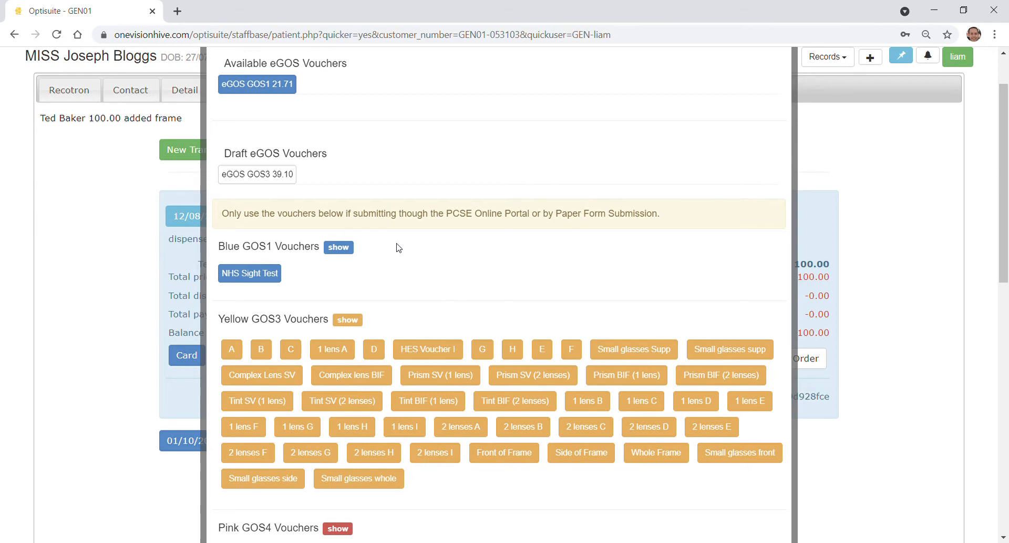
pyautogui.click(284, 184)
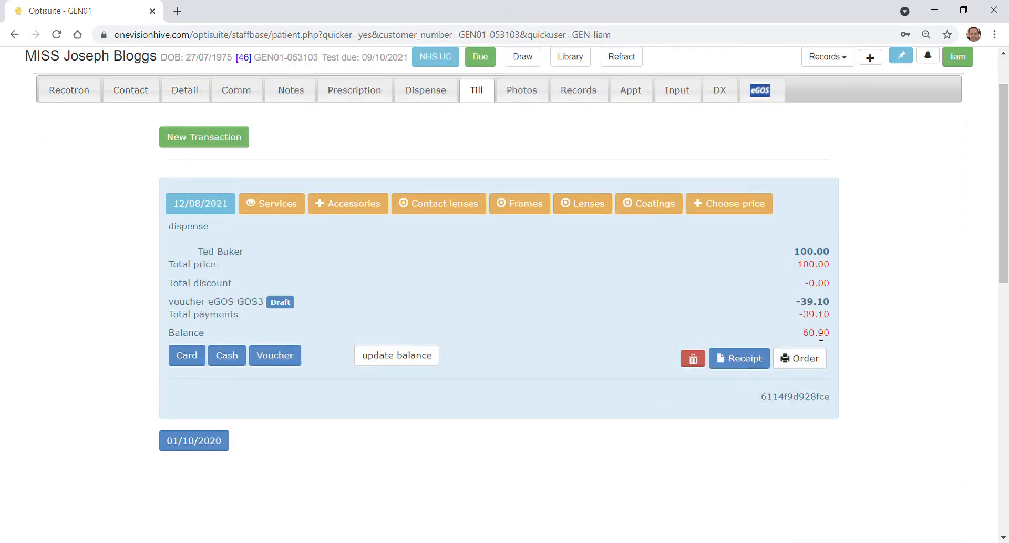
# Step: Add a discount of 60.90 to the Ted Baker frame in the transaction
pyautogui.click(225, 256)
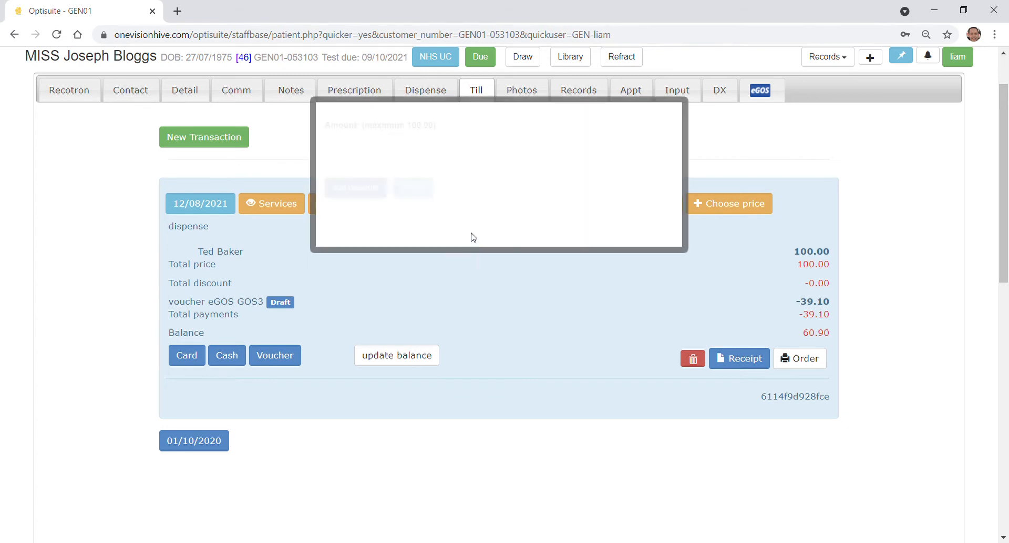
pyautogui.click(379, 143)
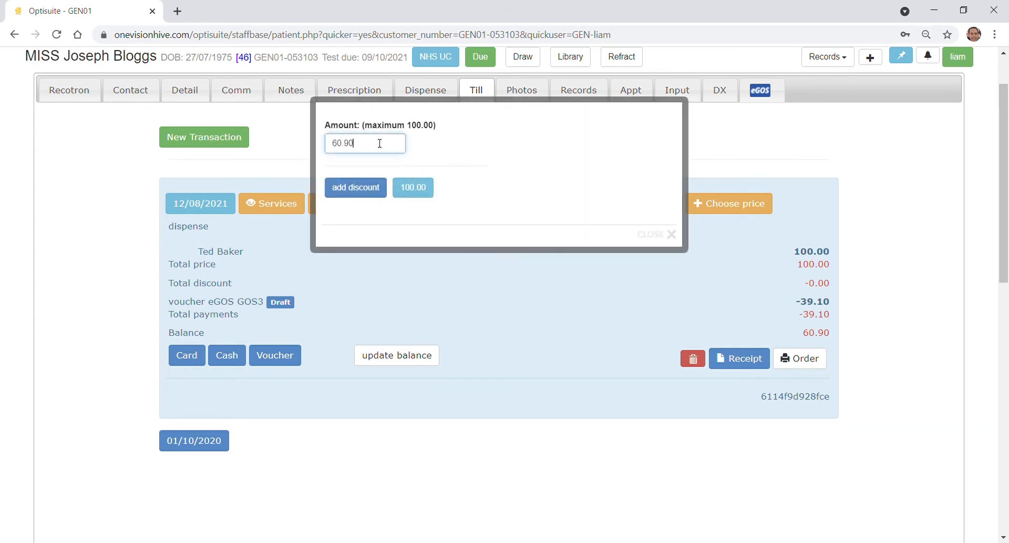
pyautogui.click(373, 188)
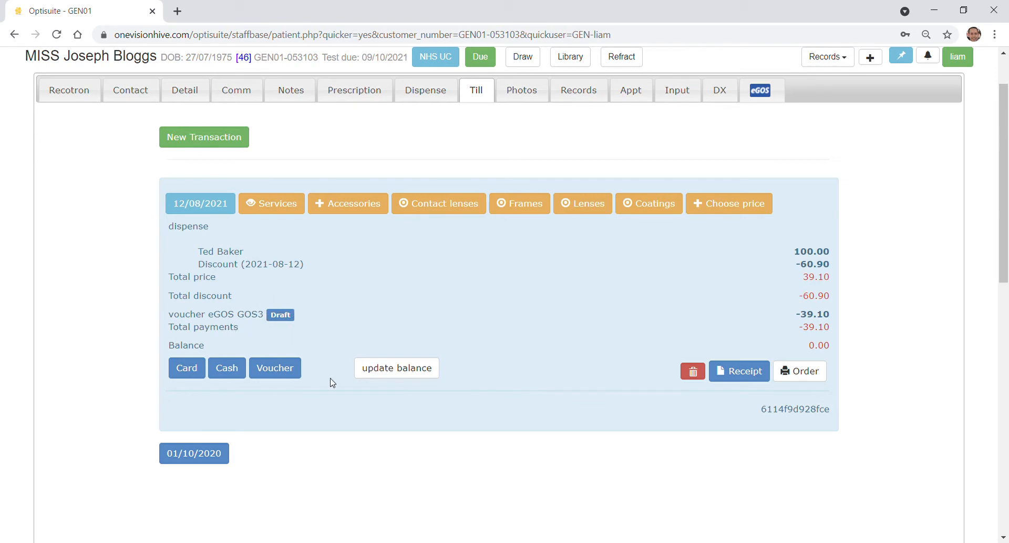
pyautogui.click(289, 367)
# Step: Check the draft GOS 3 claim in the patient's eGOS records and in the eGOS claims overview of the appointments page
pyautogui.scroll(1, 473, 263)
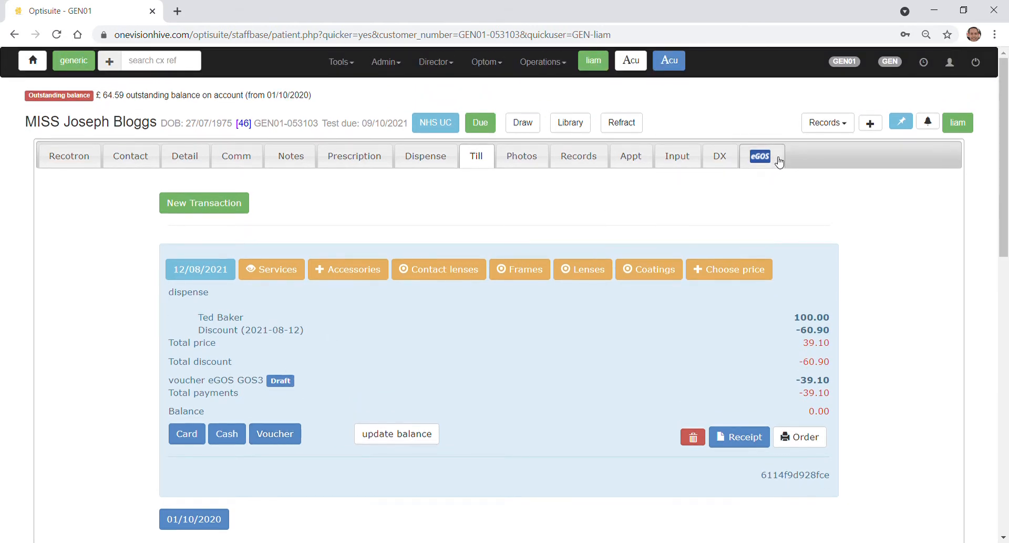
pyautogui.click(762, 157)
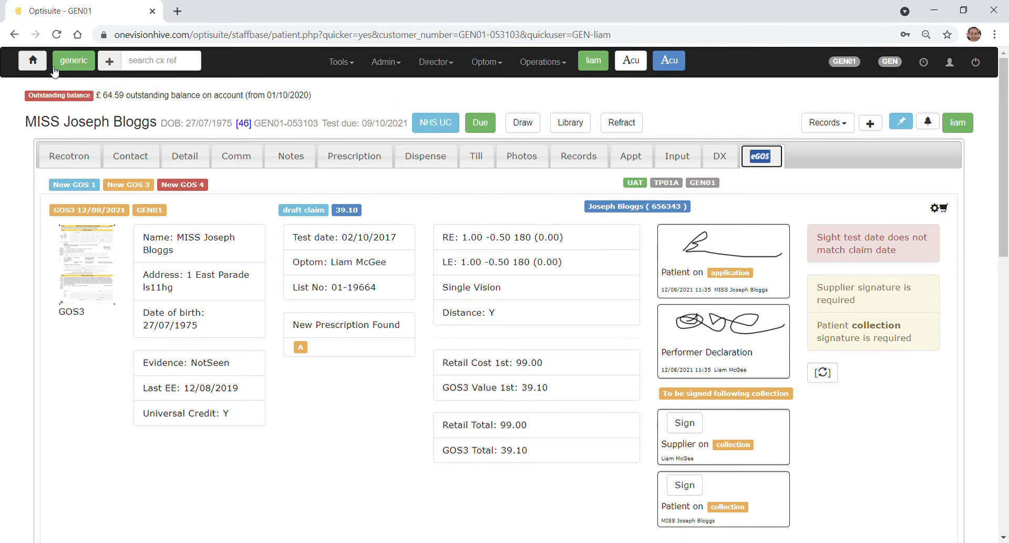
pyautogui.click(79, 66)
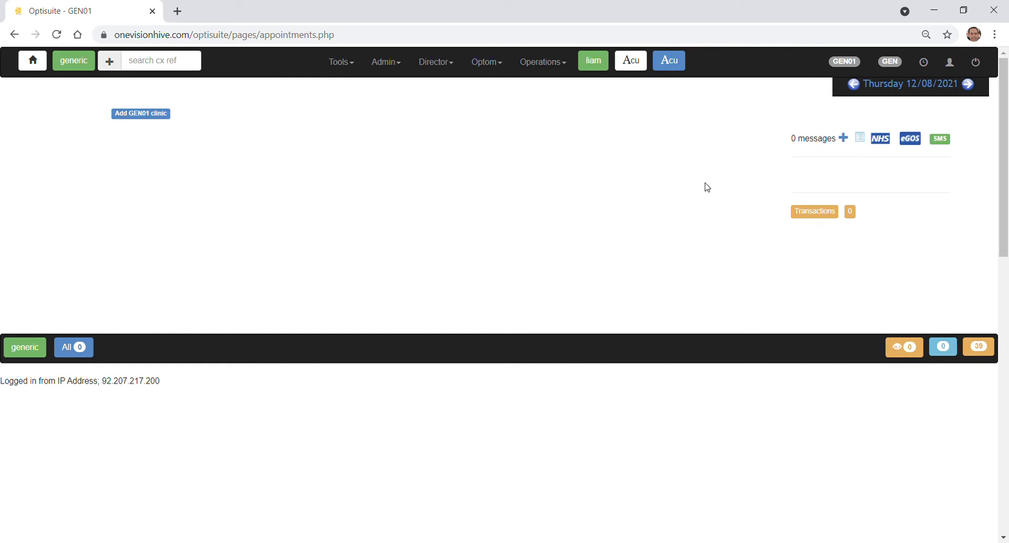
pyautogui.click(915, 143)
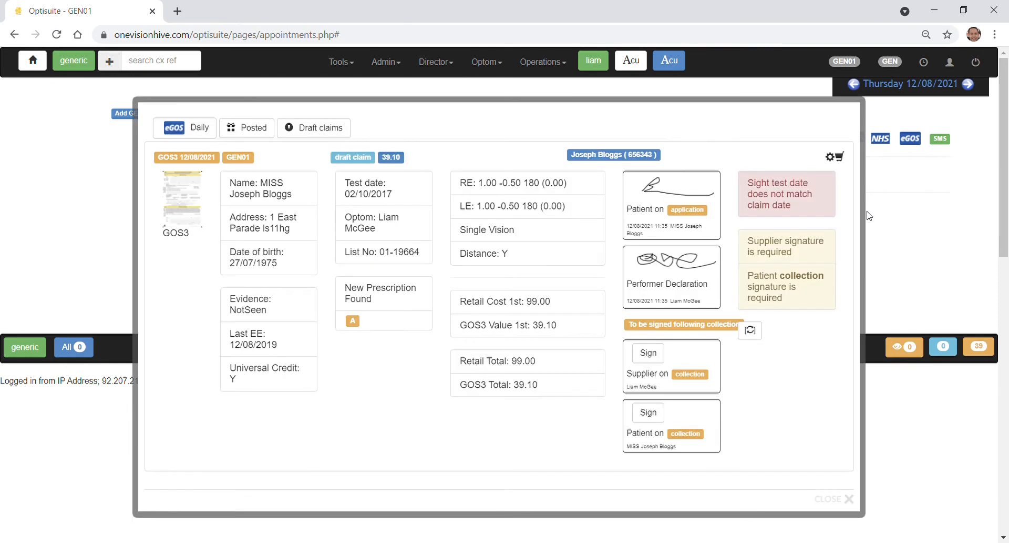
# Step: Review the daily and draft claims in the eGOS claims overview and close the overview
pyautogui.click(199, 129)
pyautogui.click(314, 129)
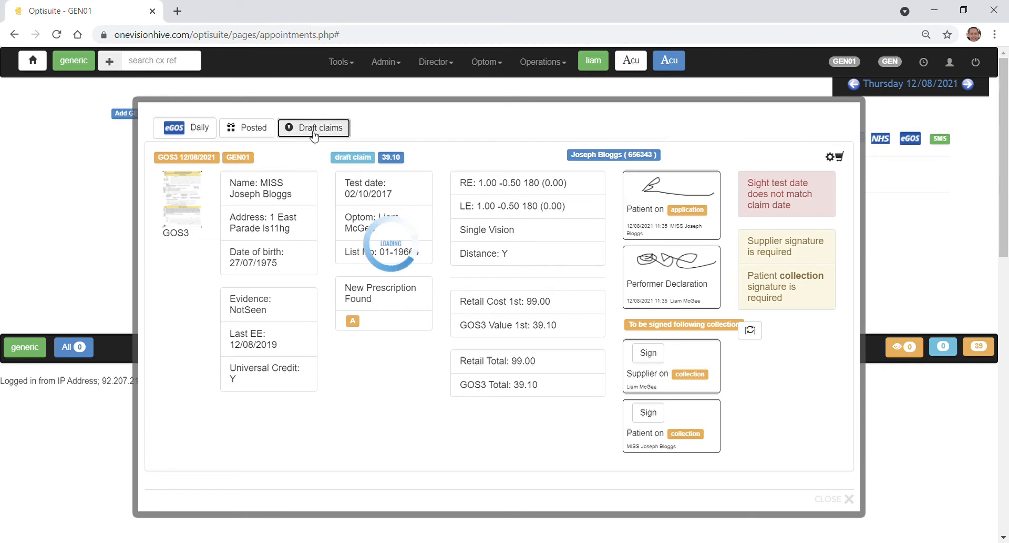
pyautogui.scroll(-3, 443, 272)
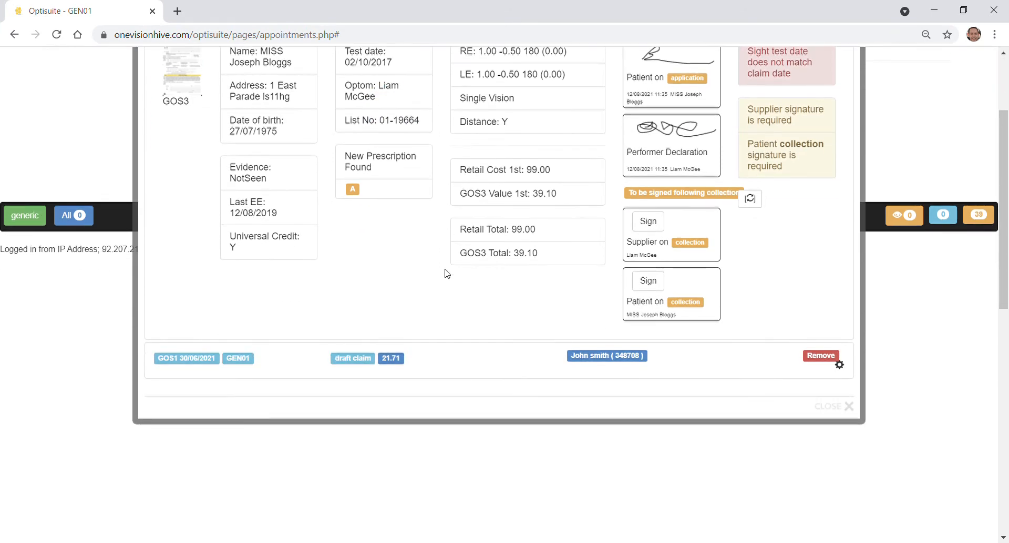
pyautogui.scroll(3, 467, 285)
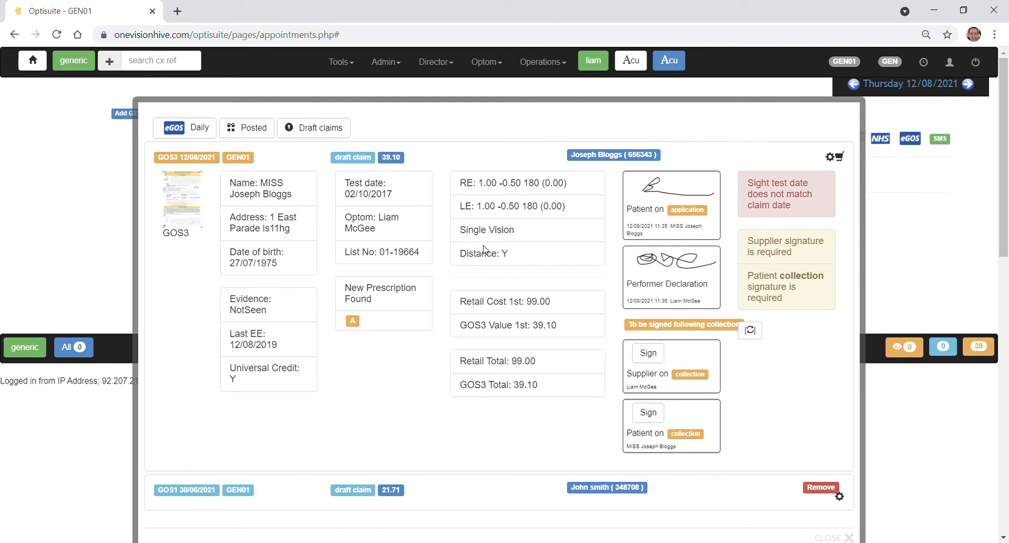
pyautogui.scroll(-4, 484, 249)
pyautogui.scroll(4, 540, 275)
pyautogui.click(977, 206)
# Step: Search for the GOS 3 claim's patient and open the eGOS records in the patient's file
pyautogui.click(132, 57)
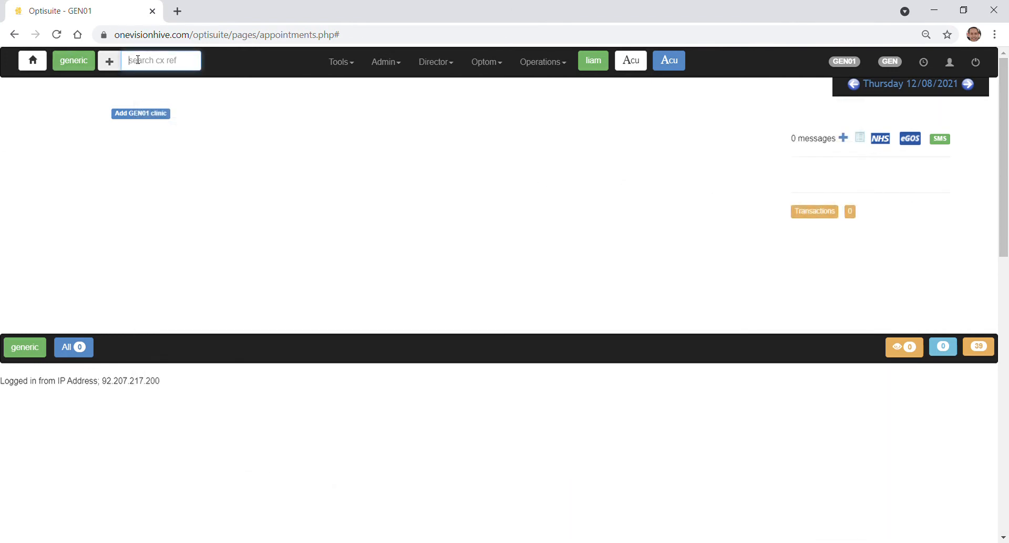
pyautogui.press('Return')
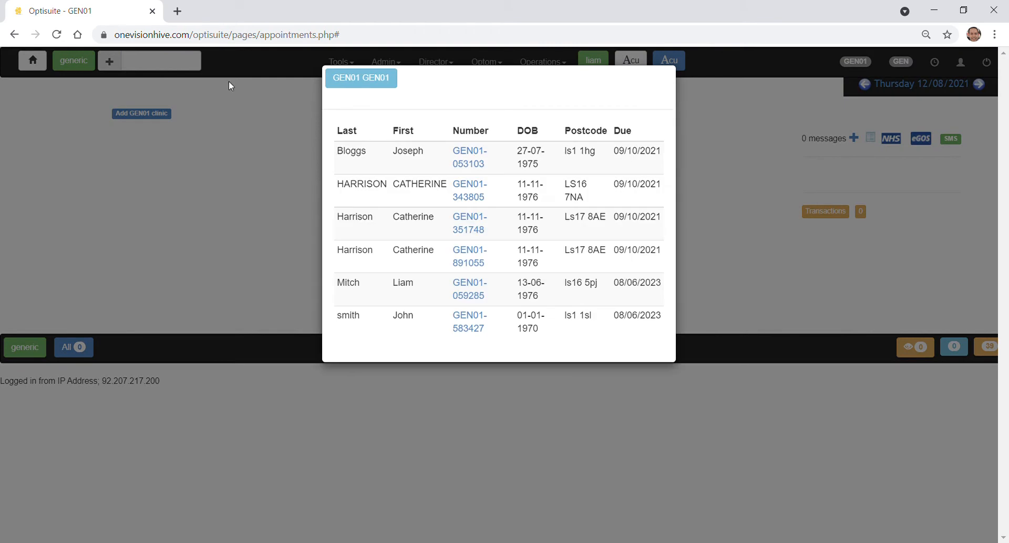
pyautogui.click(472, 155)
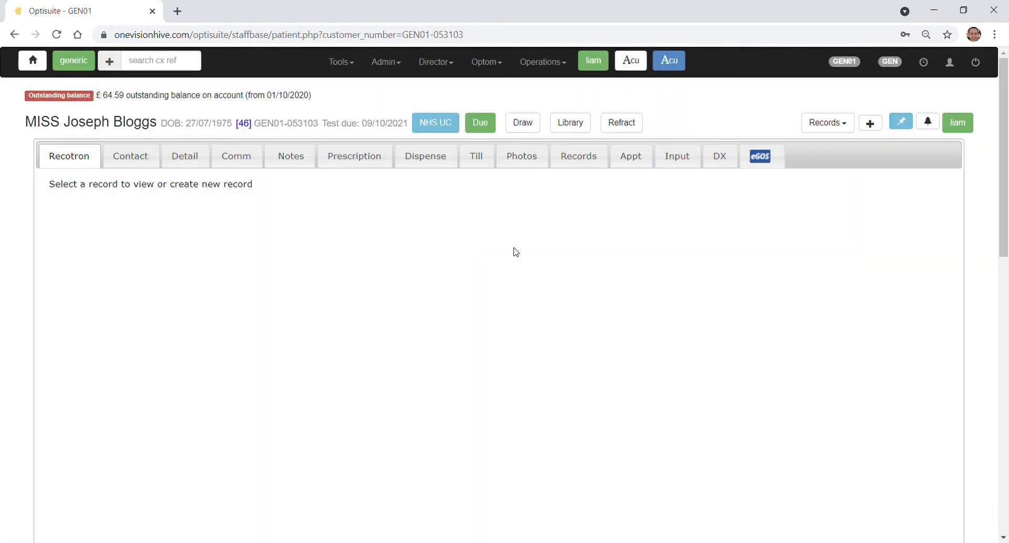
pyautogui.click(760, 160)
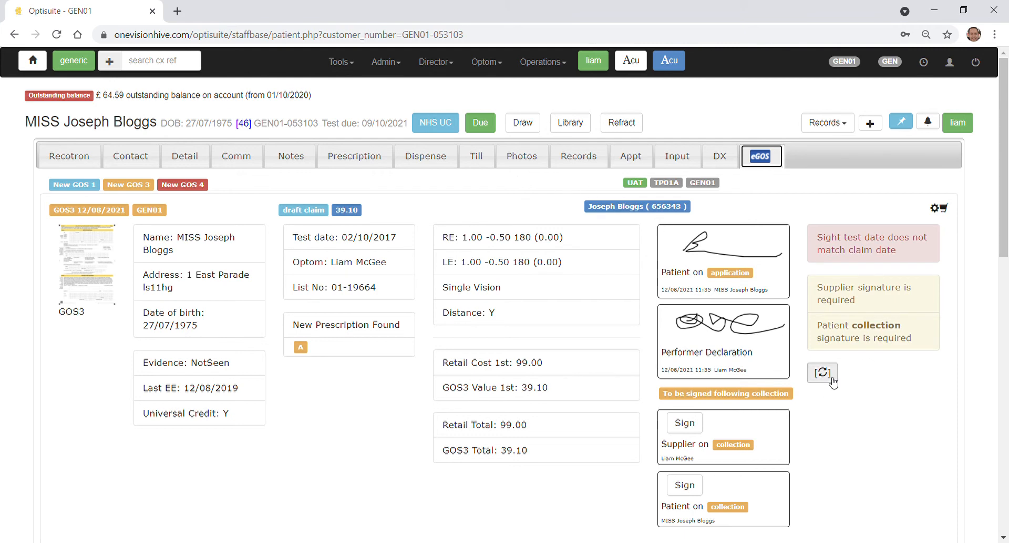
# Step: Draw and save the supplier's collection signature in the Contractor Declaration of the draft GOS 3 claim
pyautogui.click(693, 422)
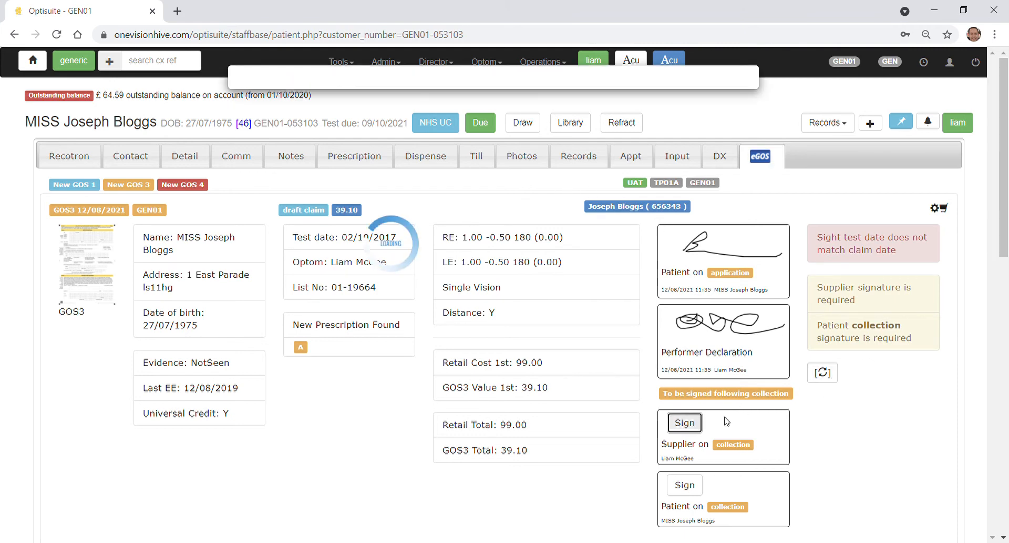
pyautogui.moveTo(307, 223)
pyautogui.mouseDown()
pyautogui.moveTo(391, 218)
pyautogui.moveTo(677, 255)
pyautogui.mouseUp()
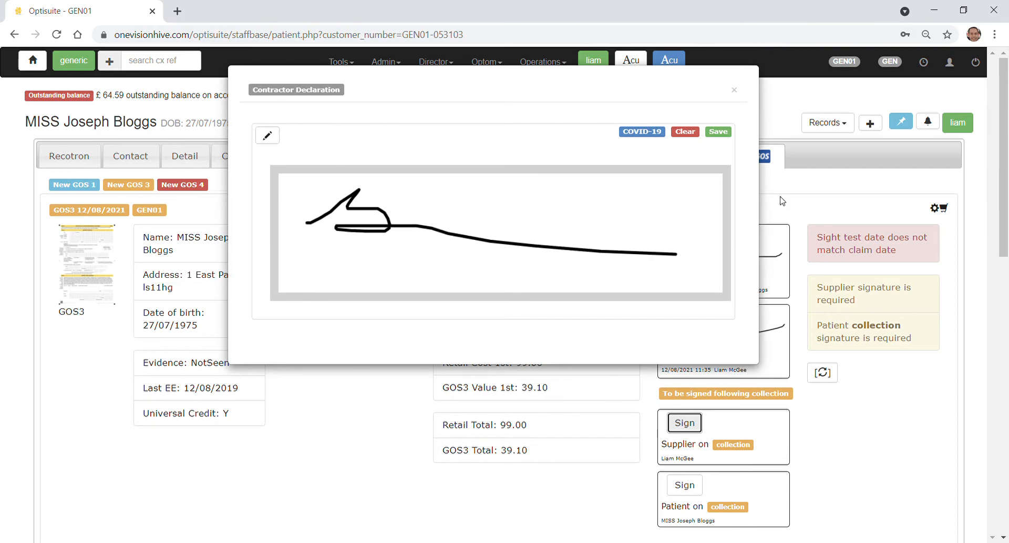
pyautogui.click(719, 131)
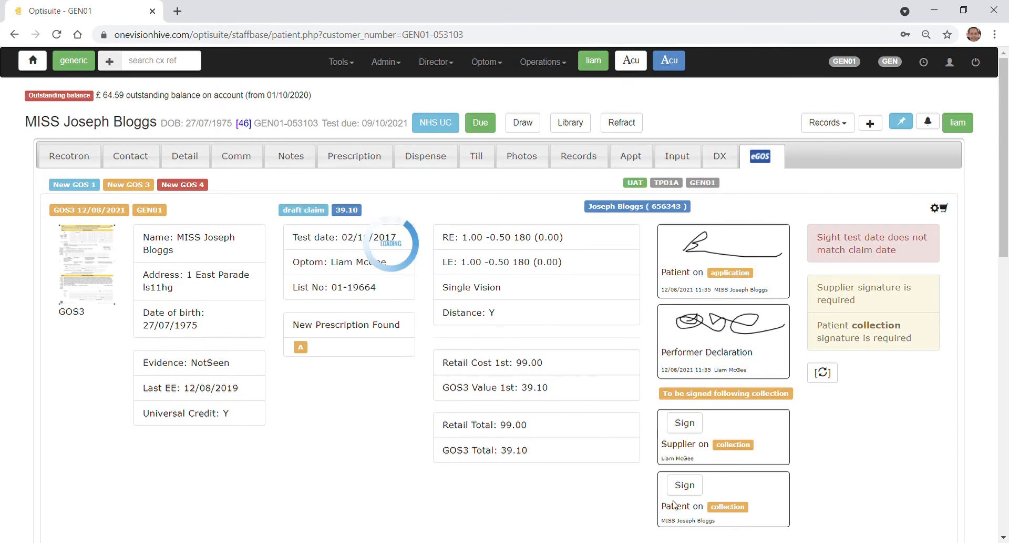
# Step: Draw and save the patient's collection signature in the Patient Declaration of the draft GOS 3 claim
pyautogui.scroll(-2, 764, 433)
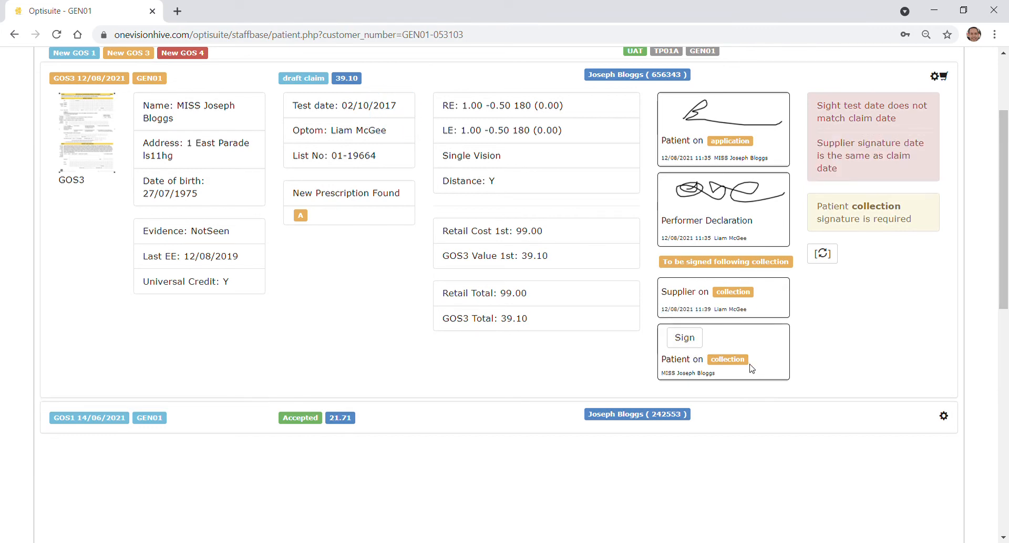
pyautogui.click(695, 373)
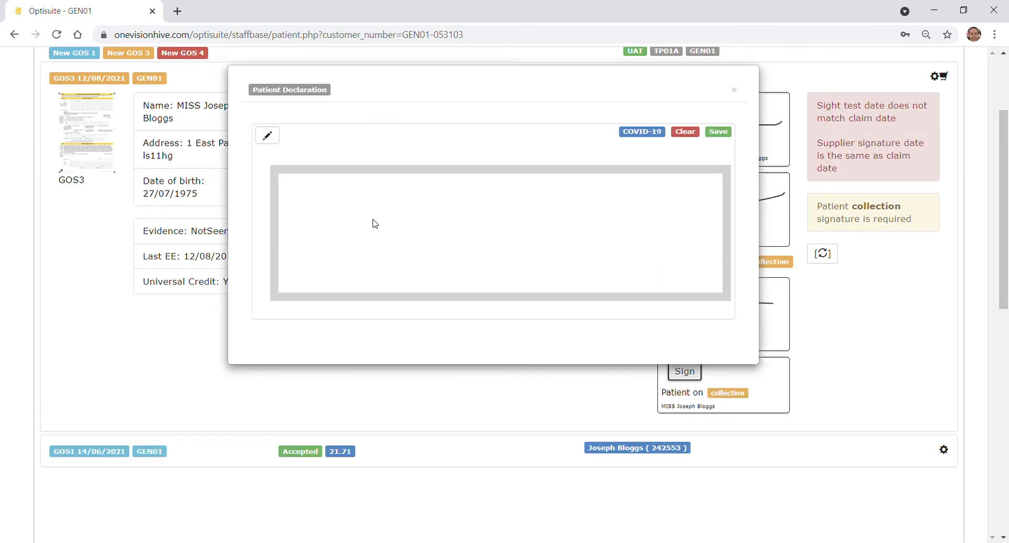
pyautogui.moveTo(417, 217)
pyautogui.mouseDown()
pyautogui.moveTo(655, 242)
pyautogui.moveTo(722, 234)
pyautogui.mouseUp()
pyautogui.click(718, 132)
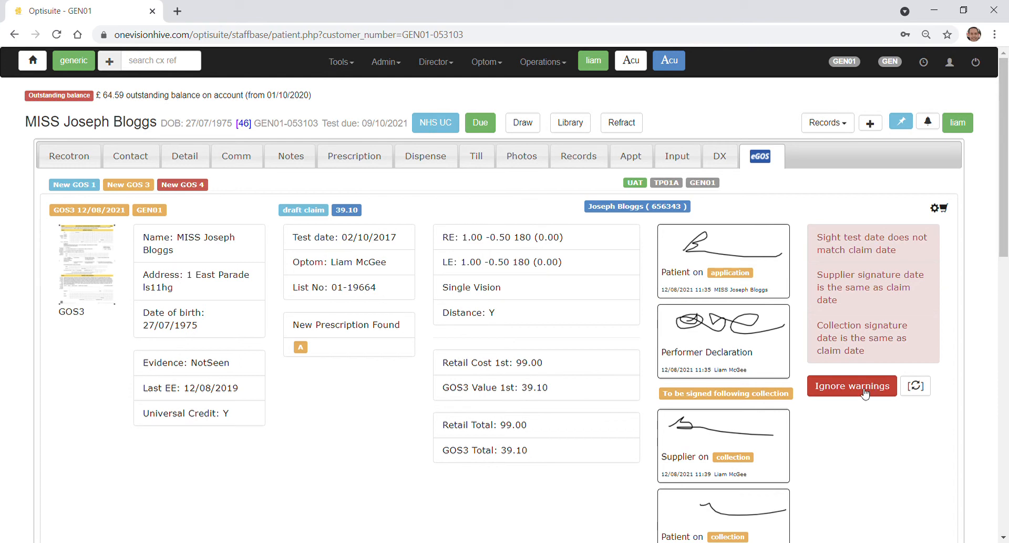
# Step: Submit the GOS 3 claim to eGOS ignoring its warnings, and set its manual review status to Accept
pyautogui.click(865, 389)
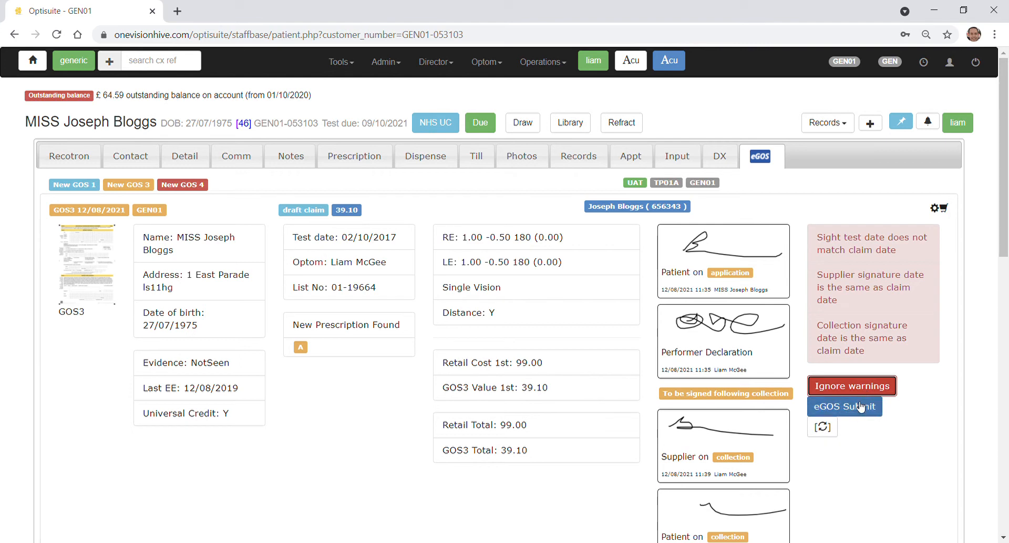
pyautogui.click(861, 410)
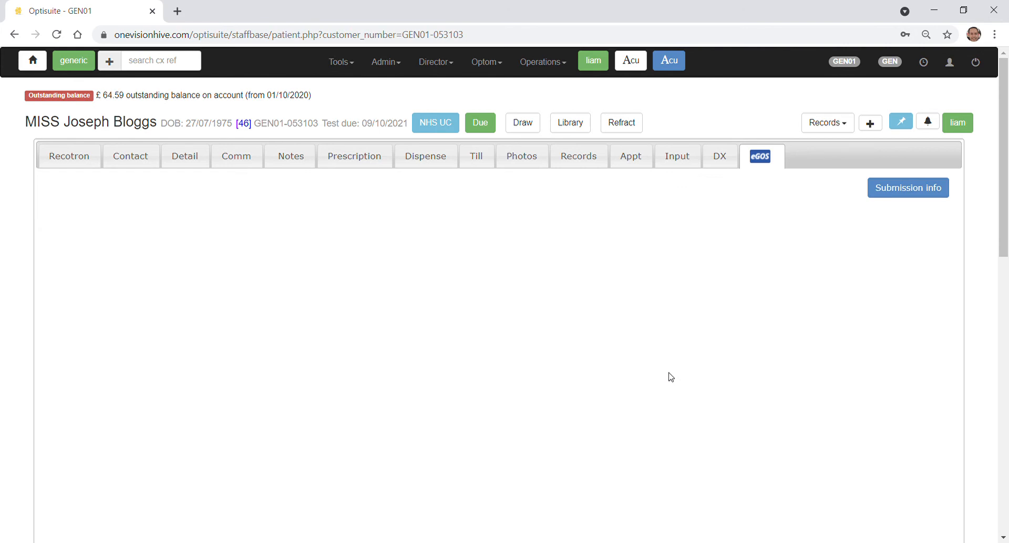
pyautogui.click(766, 164)
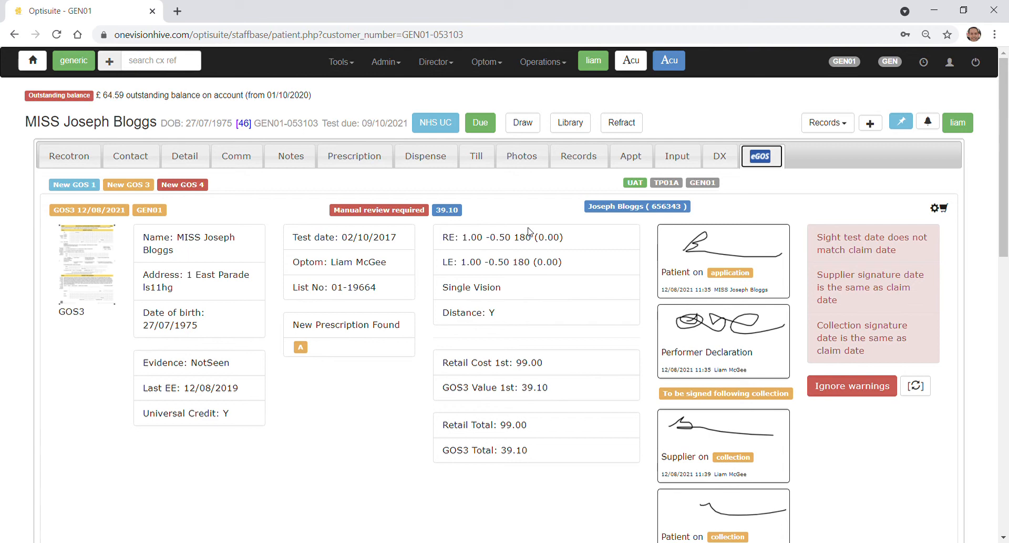
pyautogui.click(382, 210)
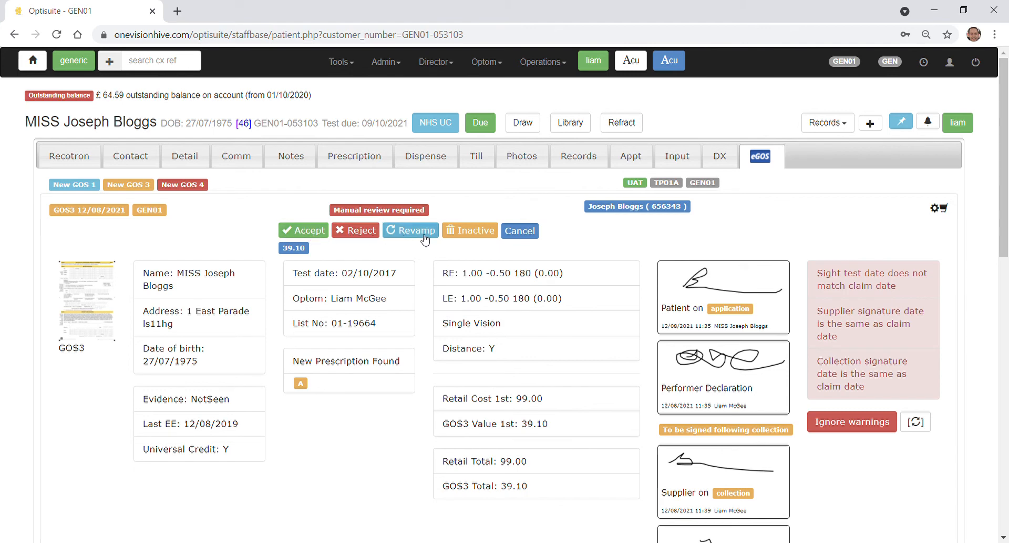
pyautogui.click(323, 235)
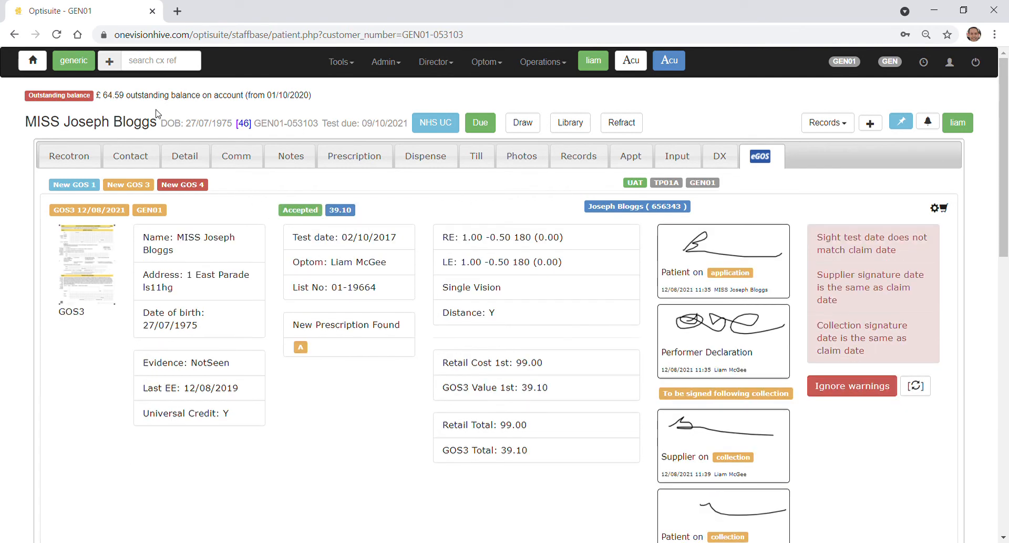
# Step: Check the daily and draft claims in the eGOS claims overview of the appointments page
pyautogui.click(79, 63)
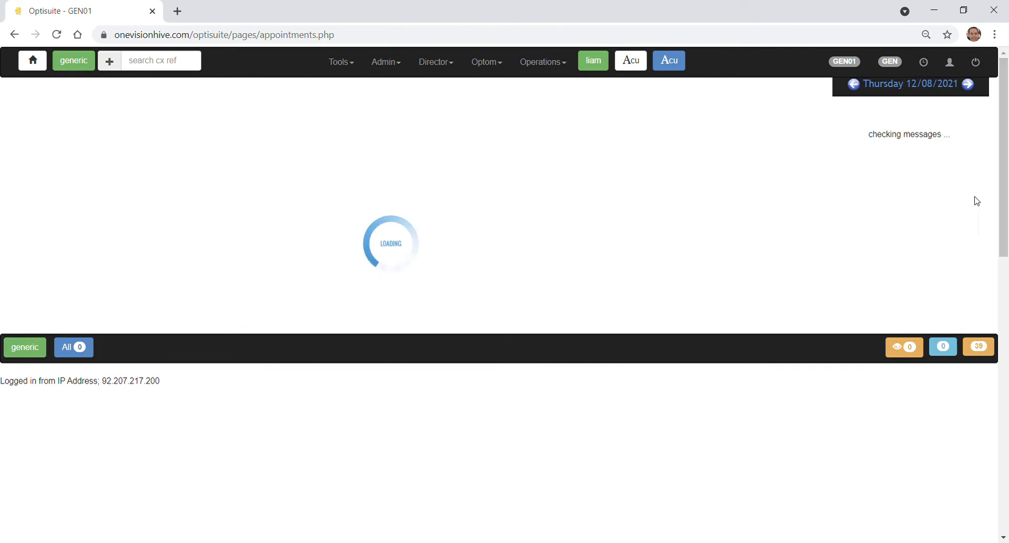
pyautogui.click(914, 140)
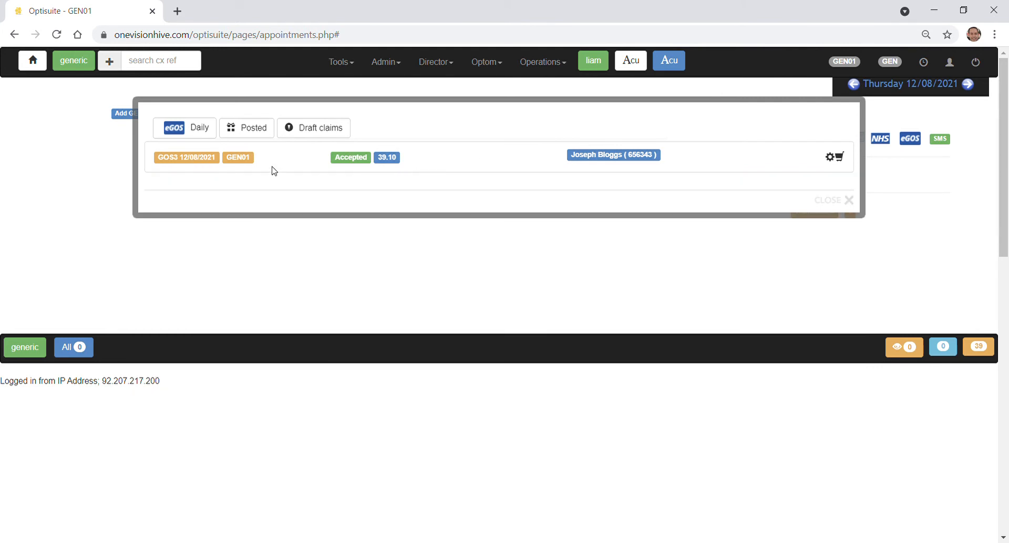
pyautogui.click(314, 133)
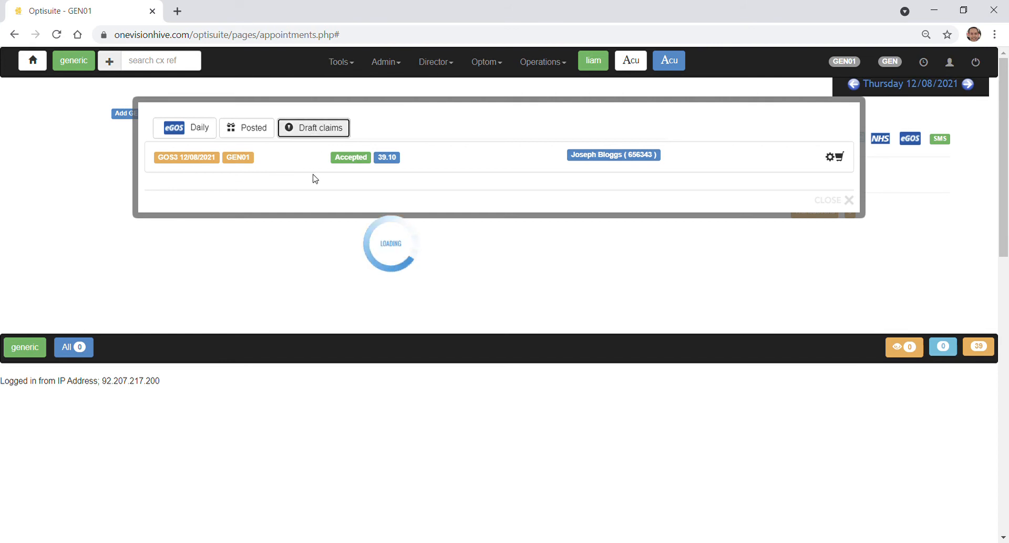
pyautogui.click(188, 130)
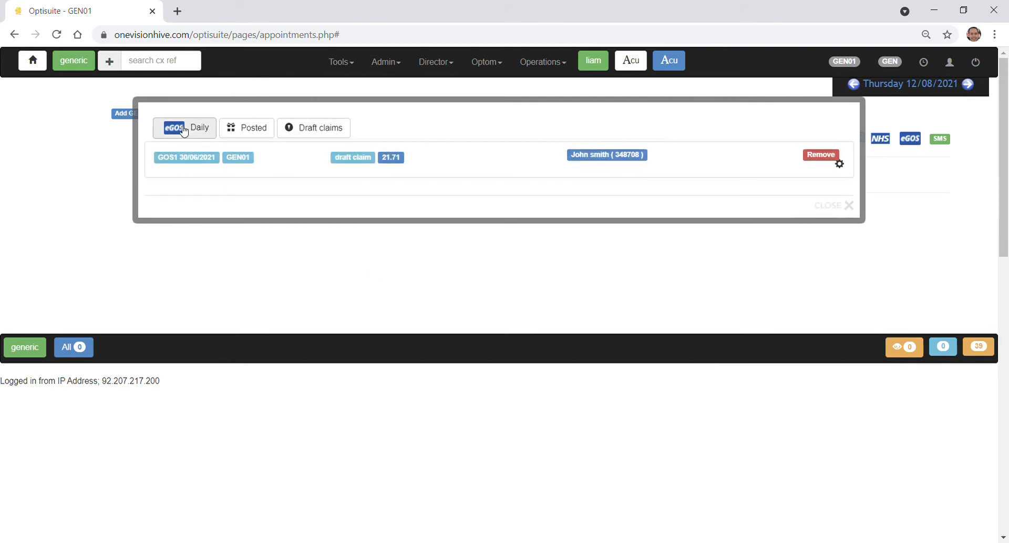
pyautogui.click(327, 135)
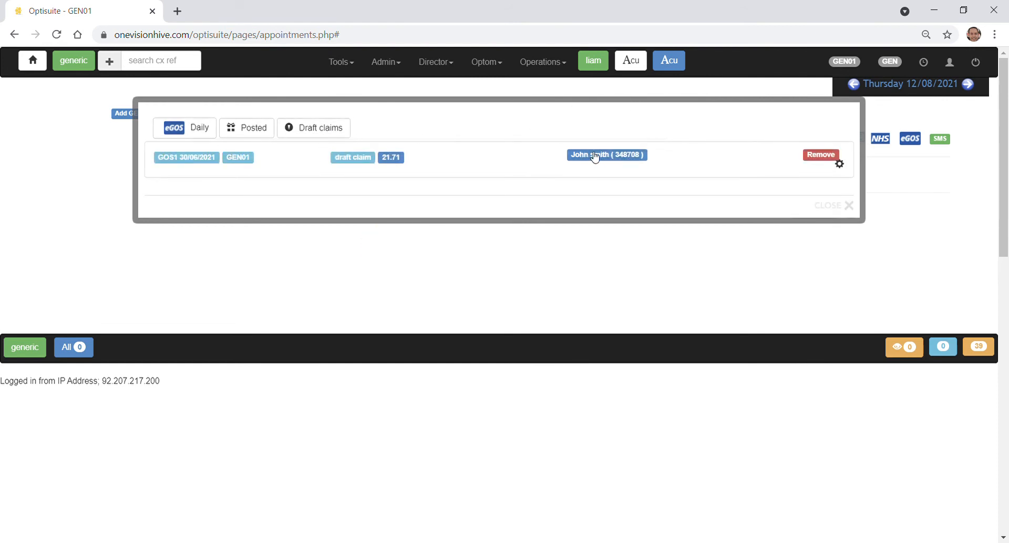
# Step: Open the patient file of the draft GOS 1 claim dated 30/06/2021 and view its eGOS and till records
pyautogui.click(603, 155)
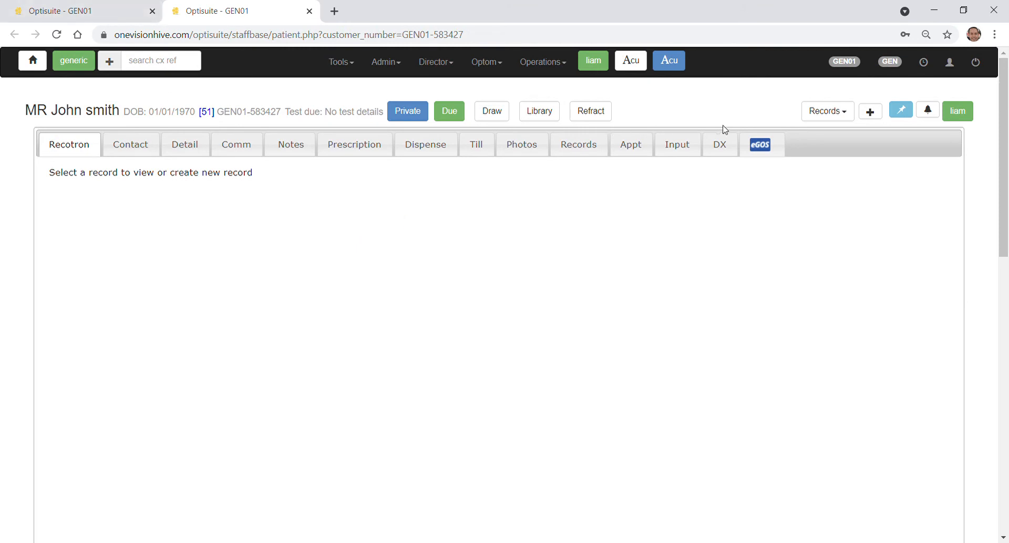
pyautogui.click(760, 144)
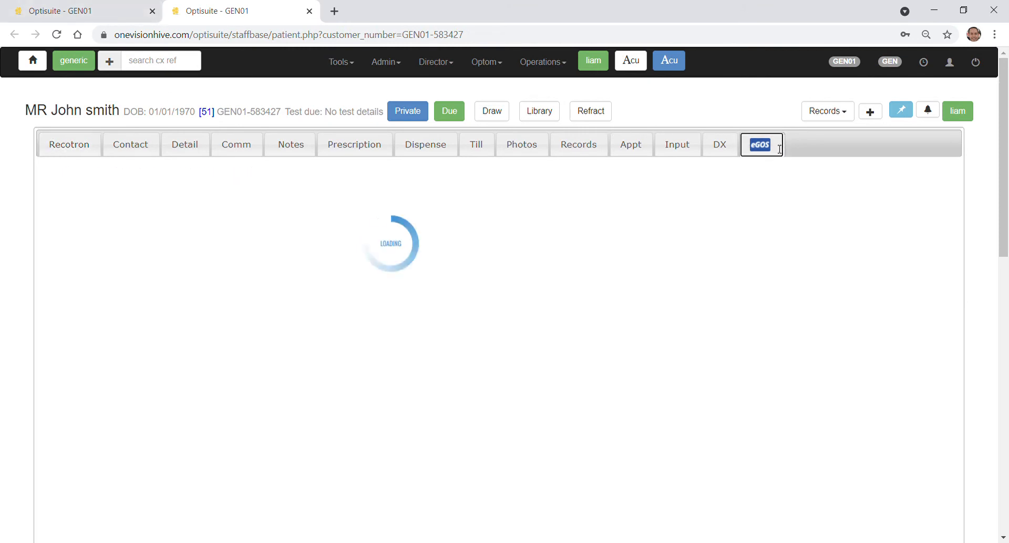
pyautogui.click(482, 151)
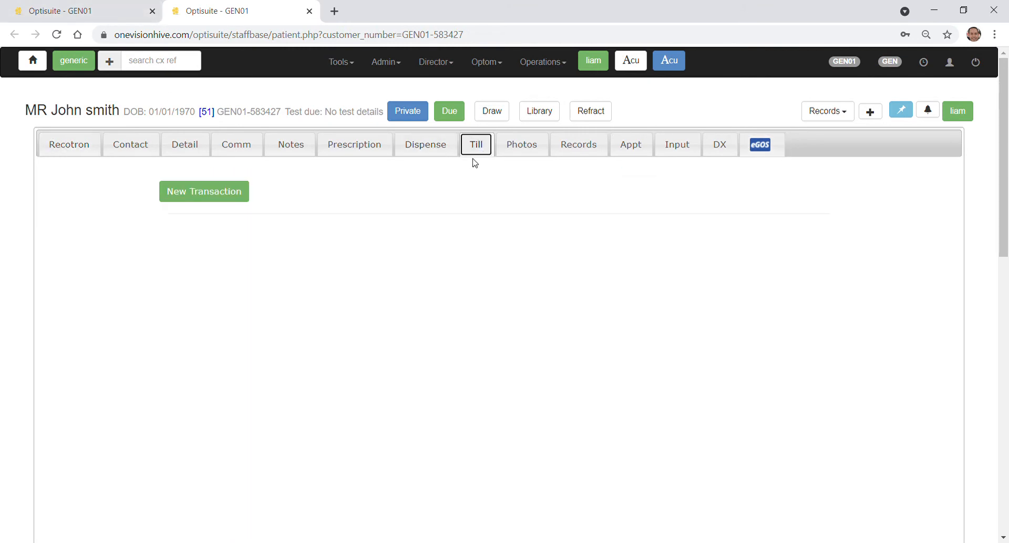
# Step: Reopen the GOS 3 patient's file through the patient search and check the eGOS voucher status in the till transaction
pyautogui.click(139, 62)
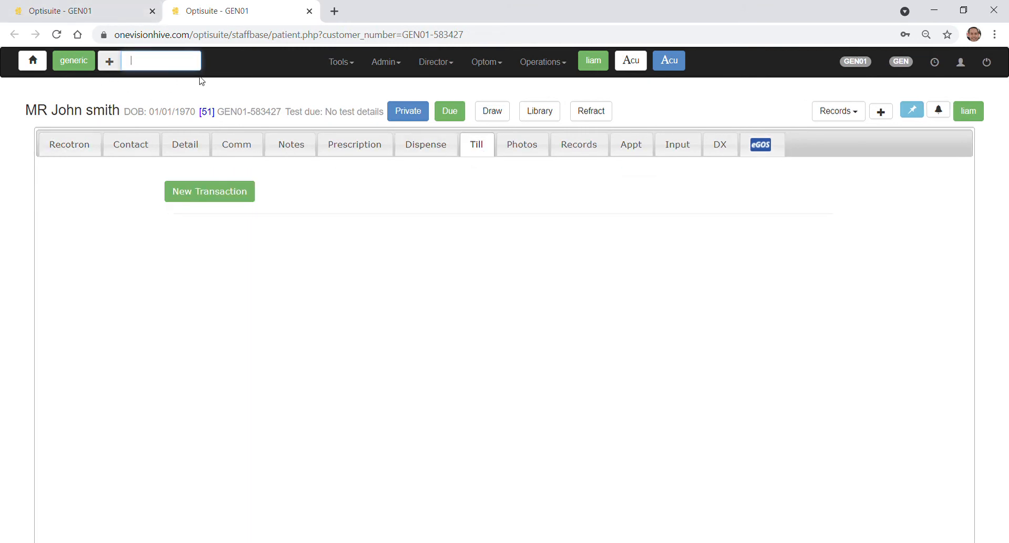
pyautogui.press('Return')
pyautogui.click(468, 169)
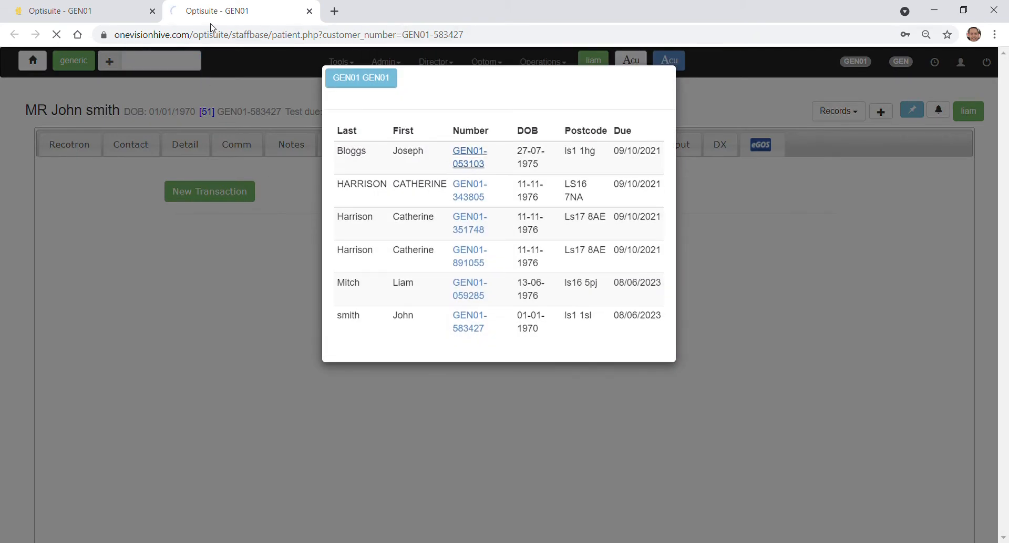
pyautogui.click(152, 11)
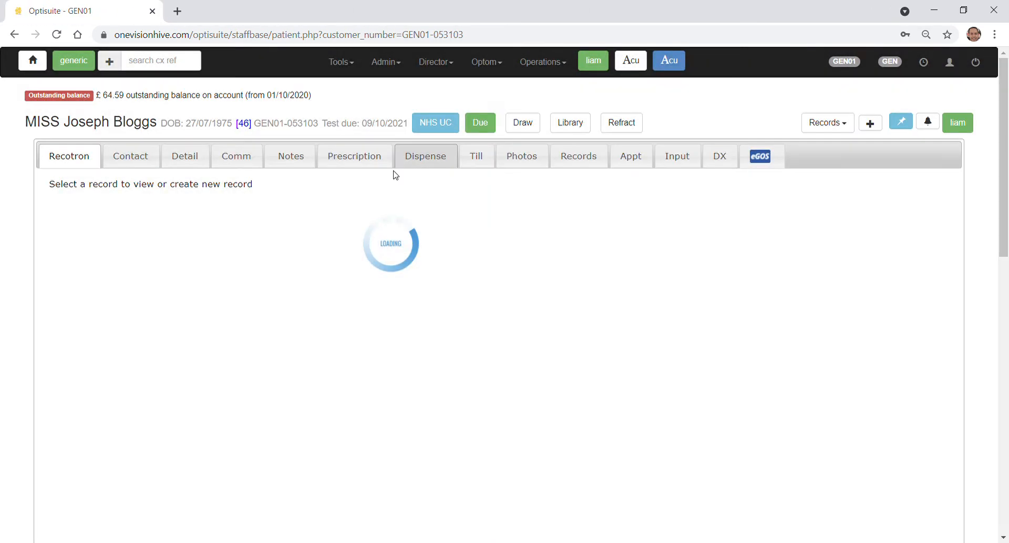
pyautogui.click(476, 156)
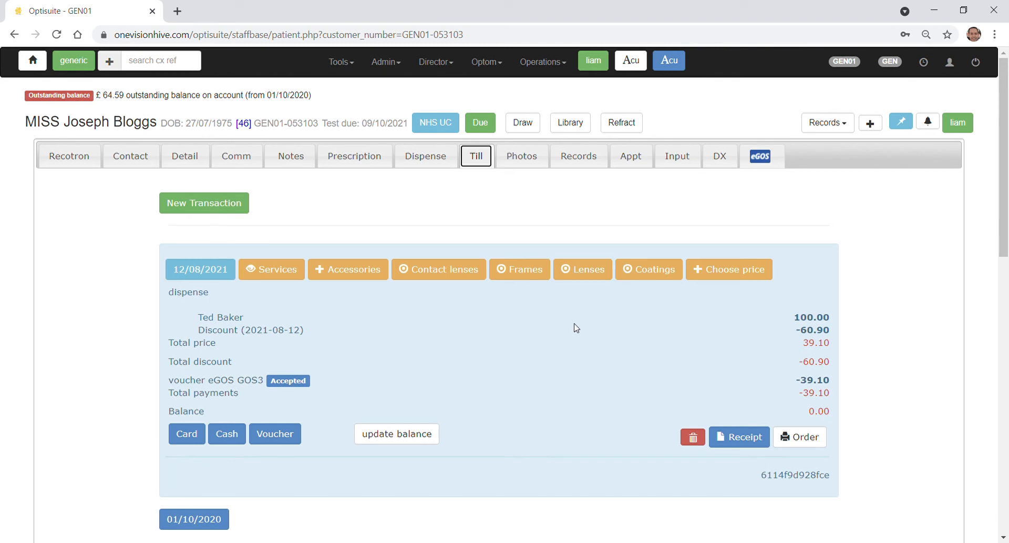
# Step: Revamp the GOS 3 claim dated 12/08/2021 in the patient's eGOS records
pyautogui.click(767, 165)
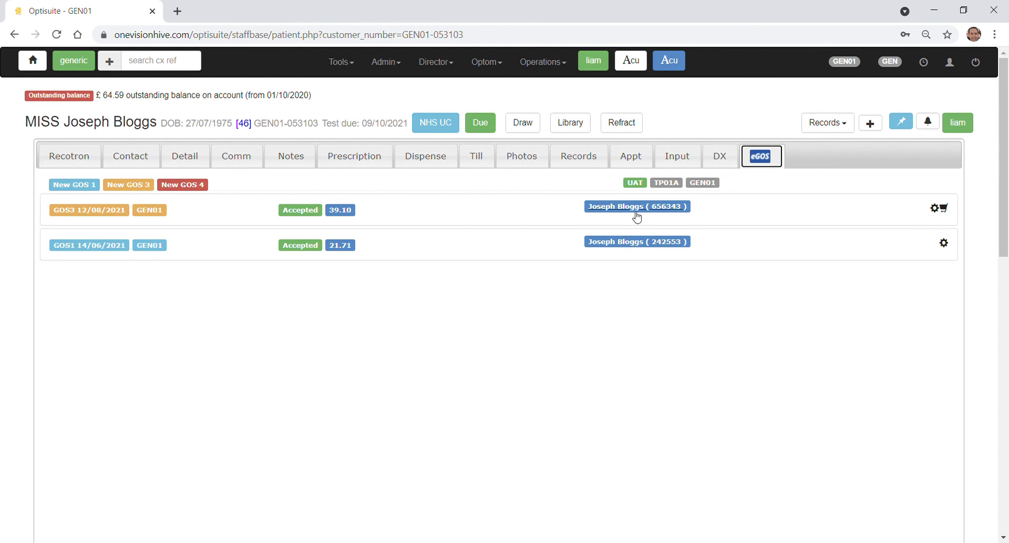
pyautogui.click(320, 212)
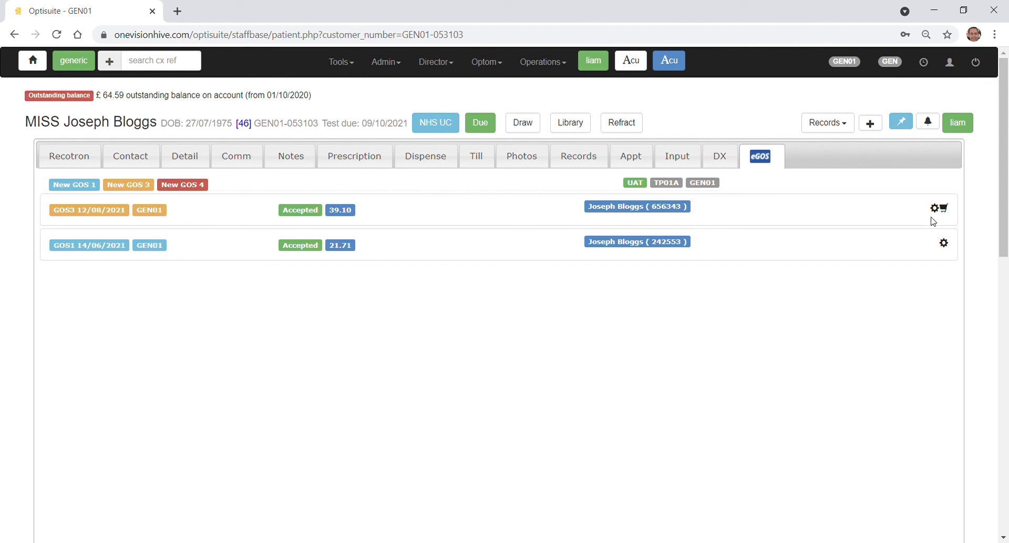
pyautogui.click(92, 212)
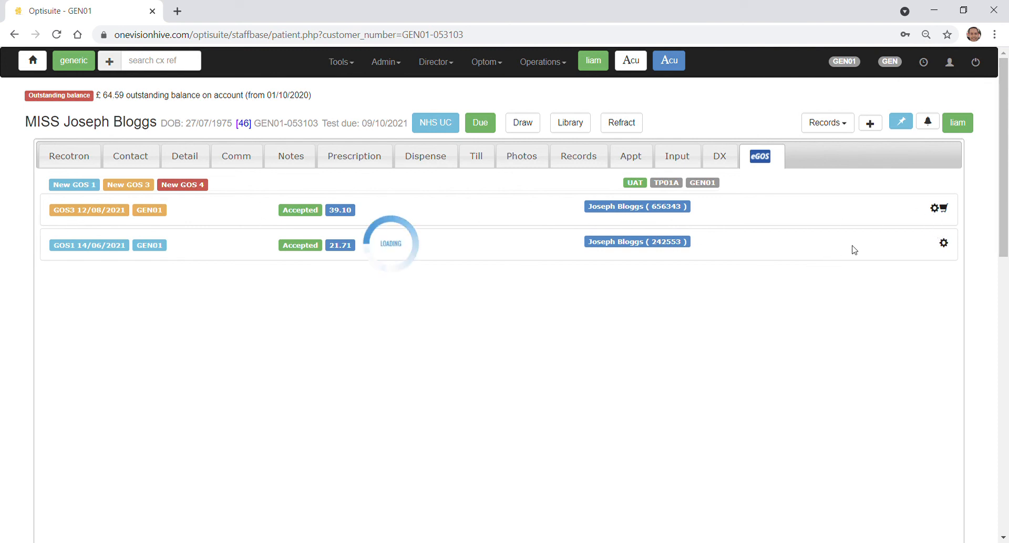
pyautogui.click(936, 209)
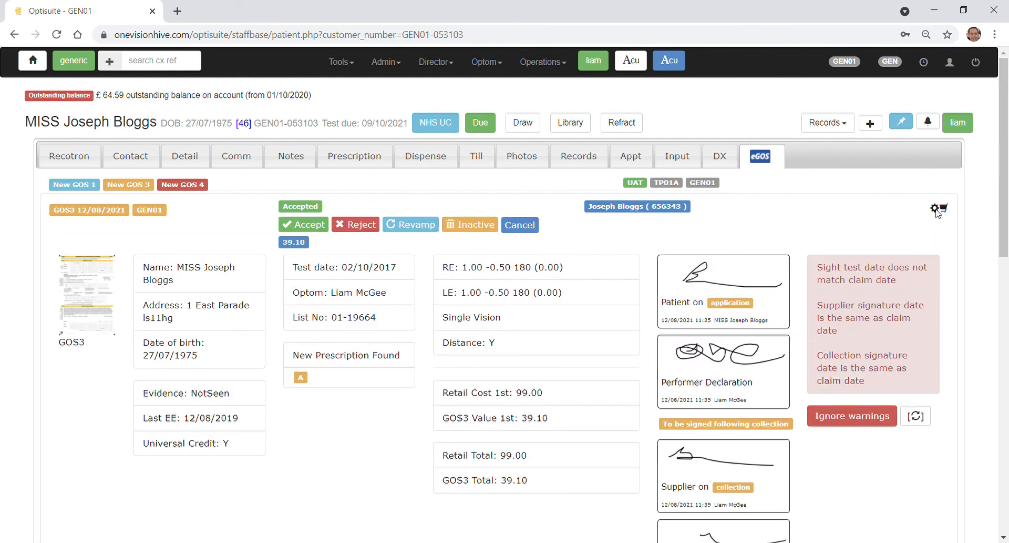
pyautogui.click(415, 226)
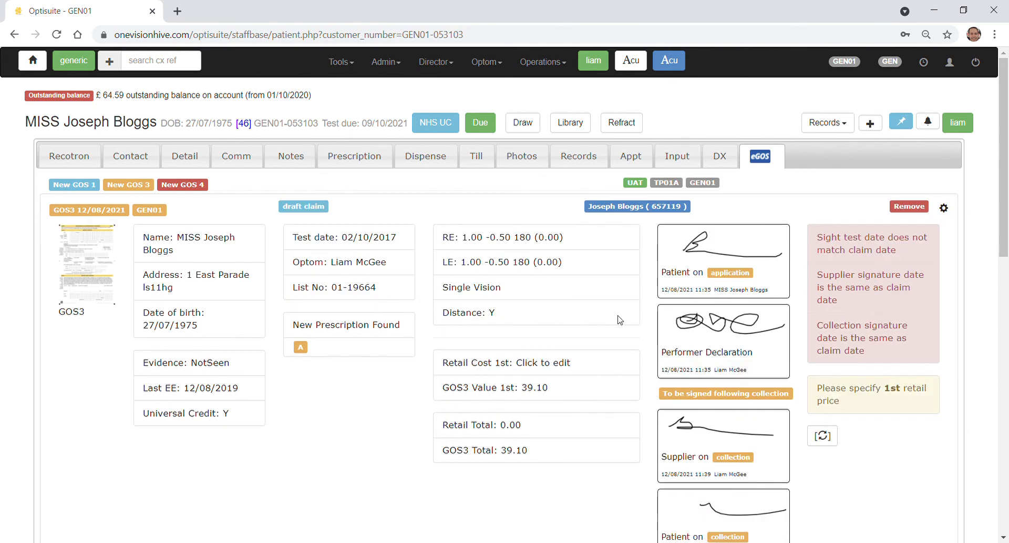
# Step: Set the 1st retail cost of the revamped draft GOS 3 claim to 99.00
pyautogui.scroll(-1, 608, 323)
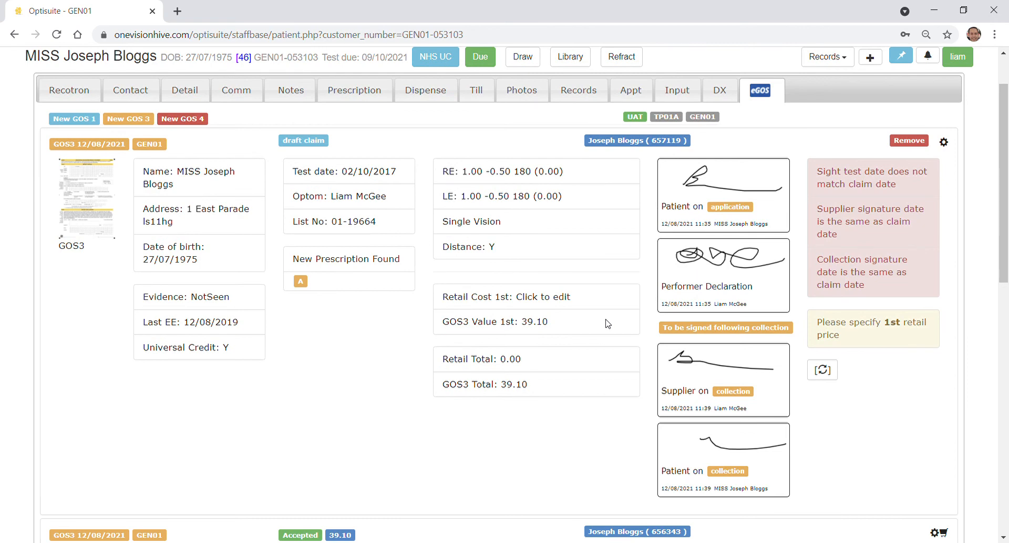
pyautogui.scroll(-1, 608, 323)
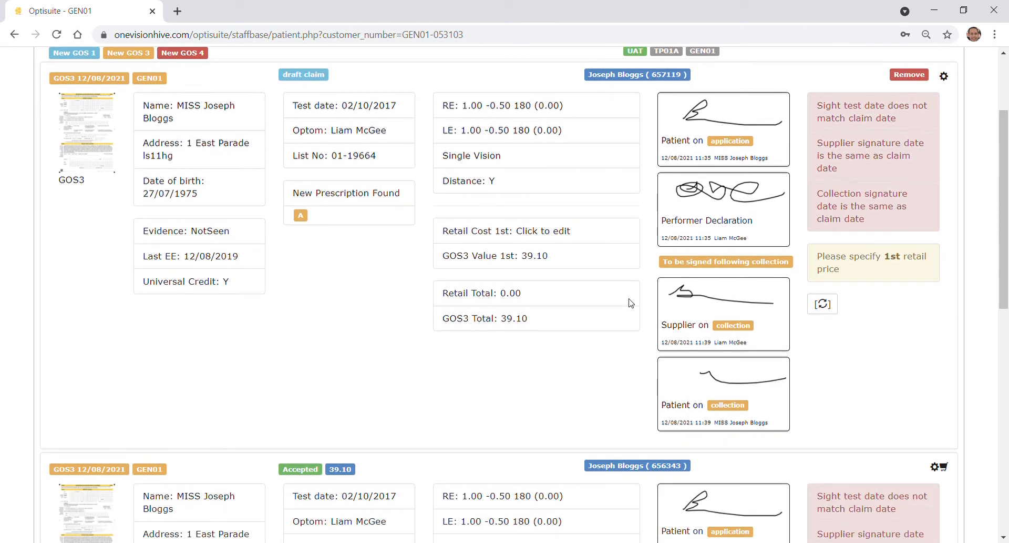
pyautogui.scroll(1, 648, 351)
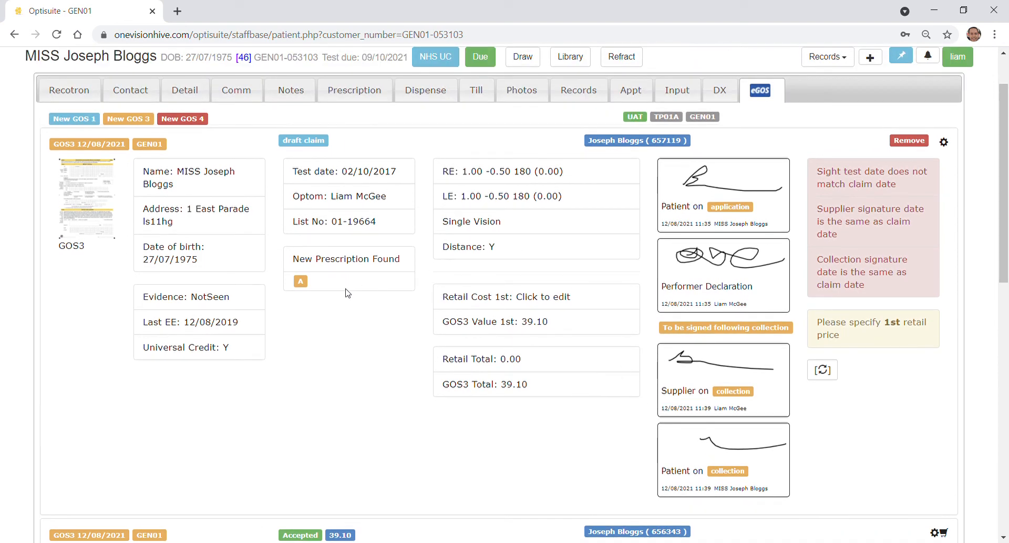
pyautogui.click(555, 301)
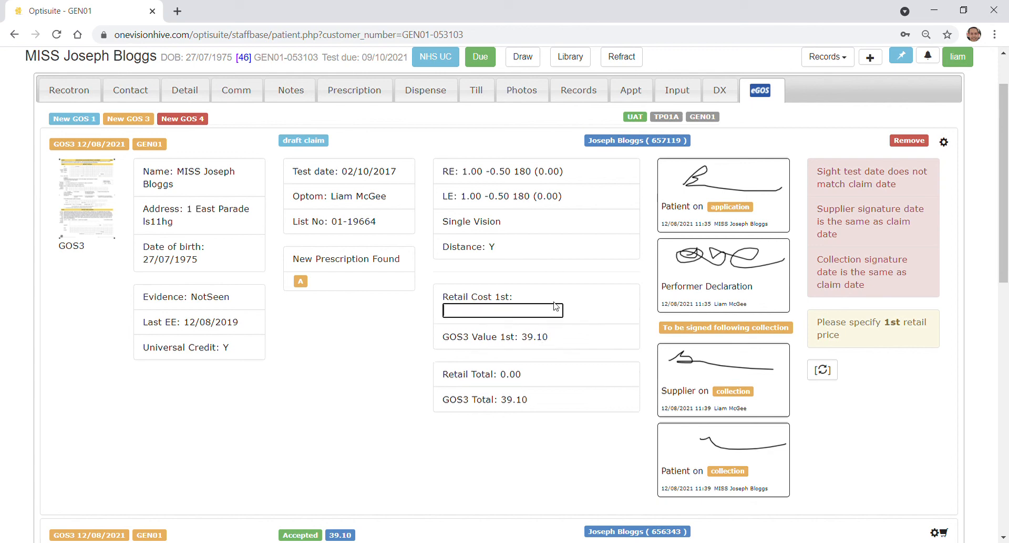
pyautogui.write('99.00')
# Step: Refresh the draft GOS 3 claim and submit it to eGOS, ignoring its warnings
pyautogui.click(822, 369)
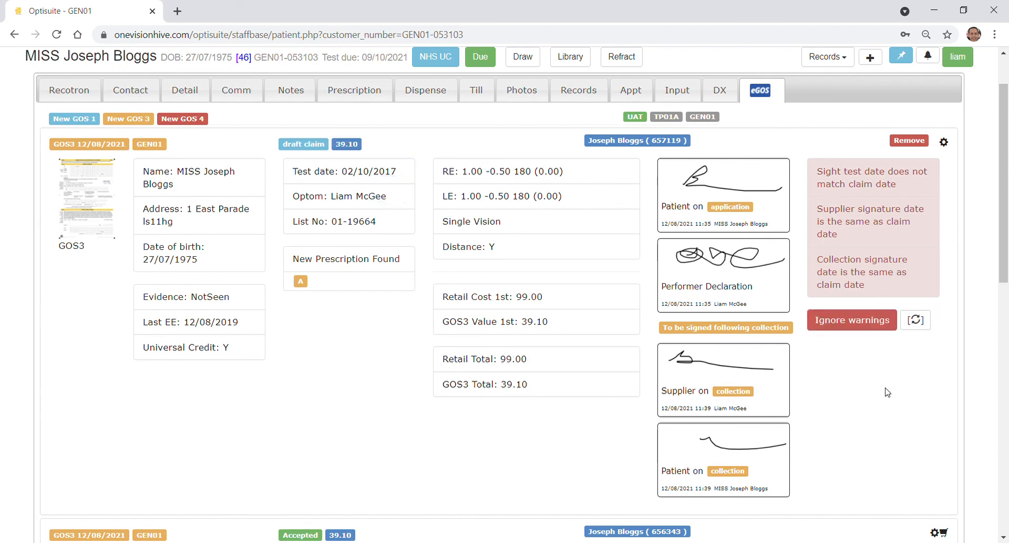
pyautogui.click(854, 323)
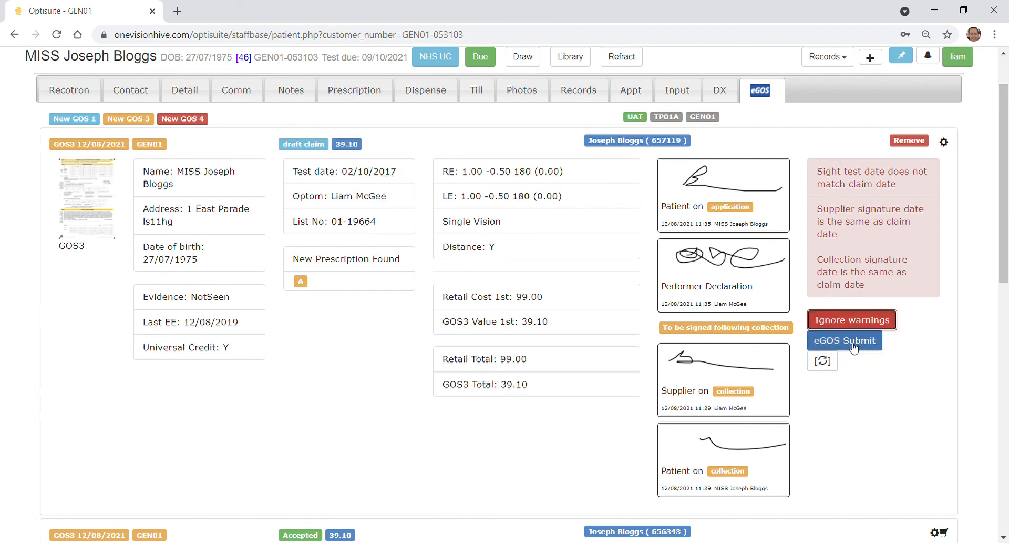
pyautogui.click(854, 349)
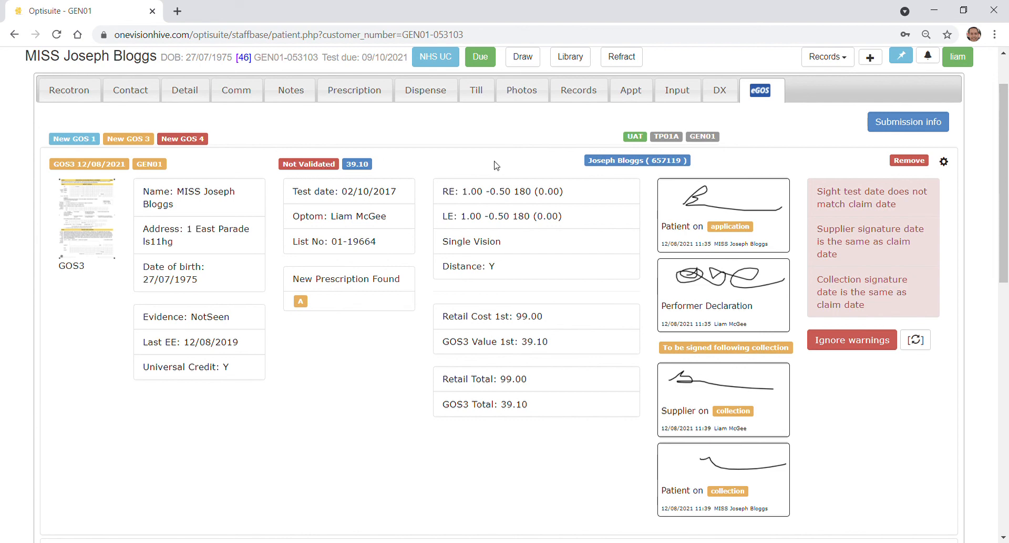
# Step: Mark the resubmitted GOS 3 claim of 12/08/2021 as accepted and the original GOS 3 claim of the same date as rejected
pyautogui.click(84, 168)
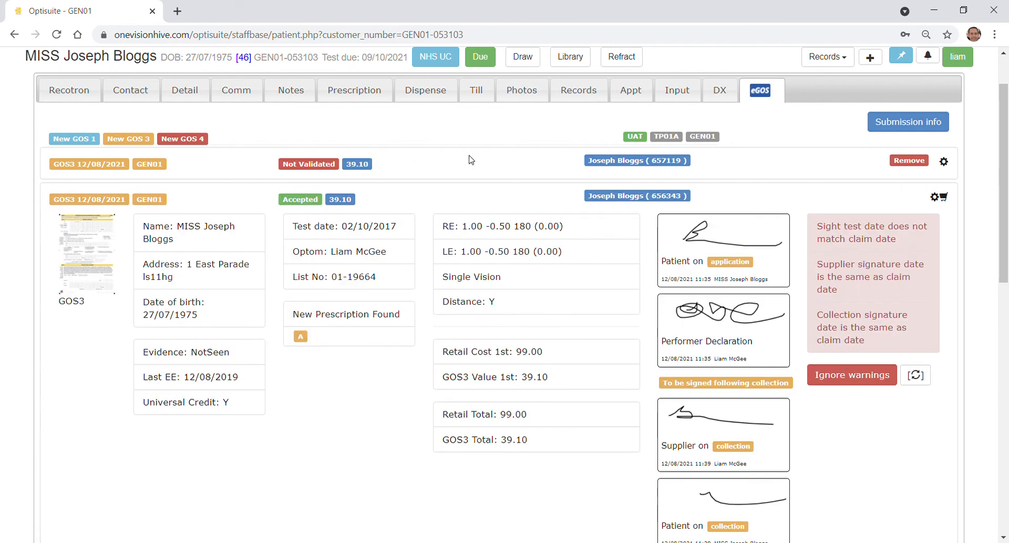
pyautogui.click(113, 197)
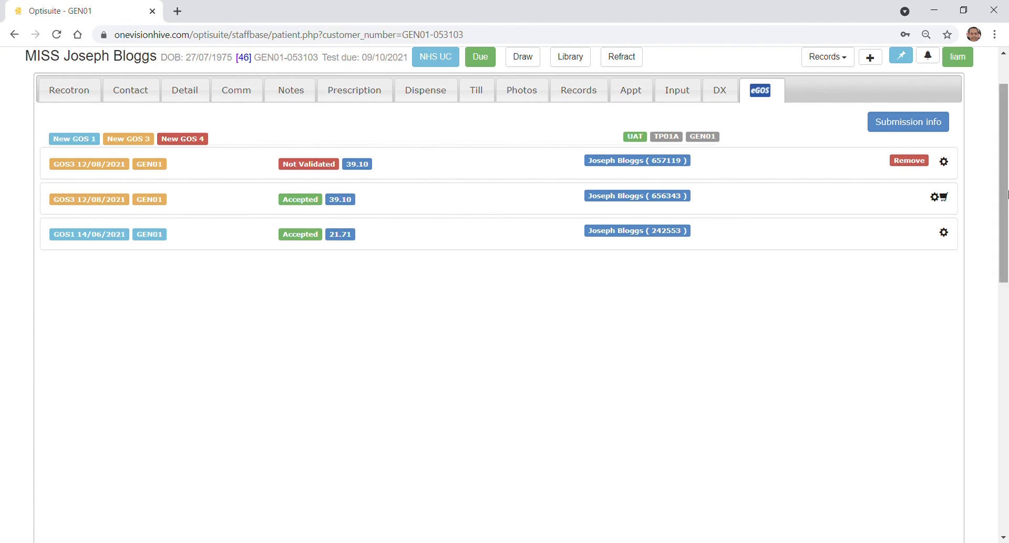
pyautogui.click(944, 162)
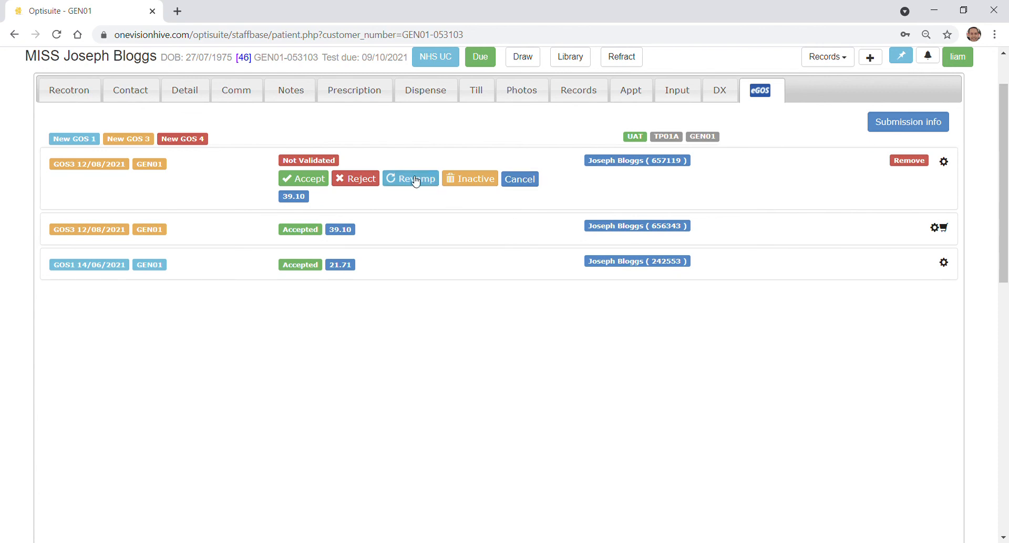
pyautogui.click(320, 179)
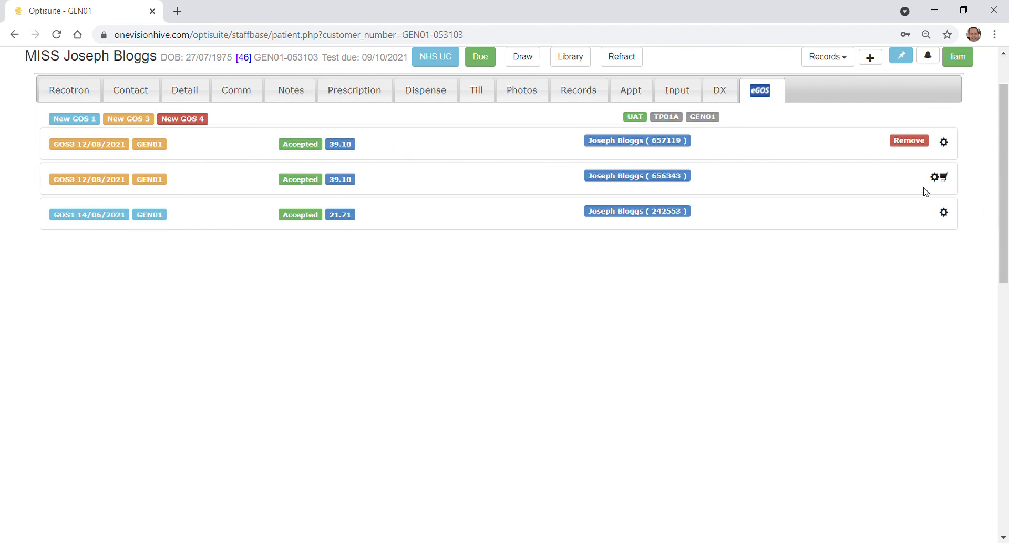
pyautogui.click(935, 177)
pyautogui.click(370, 198)
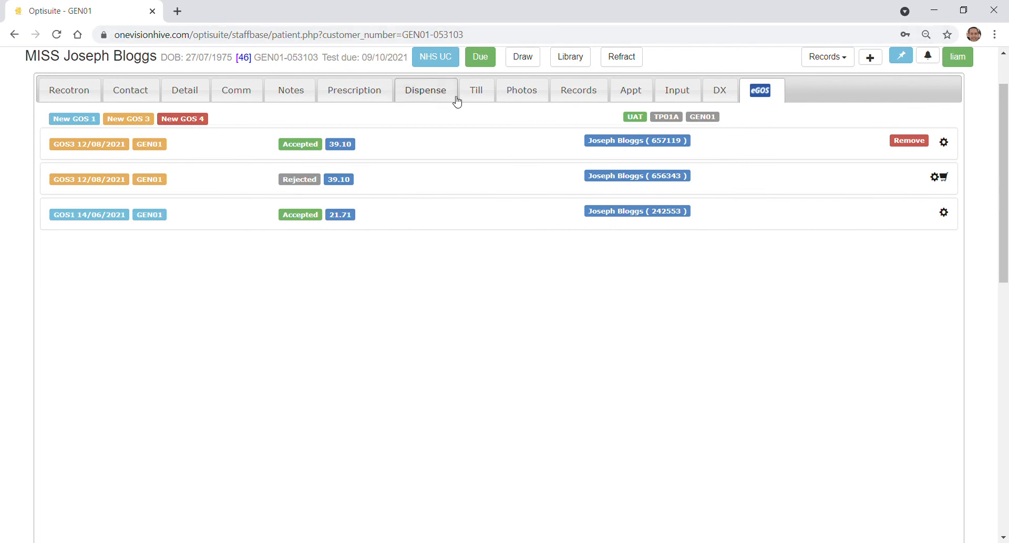
# Step: Replace the rejected eGOS GOS3 voucher in the 12/08/2021 till transaction with the available eGOS GOS3 39.10 voucher
pyautogui.click(477, 99)
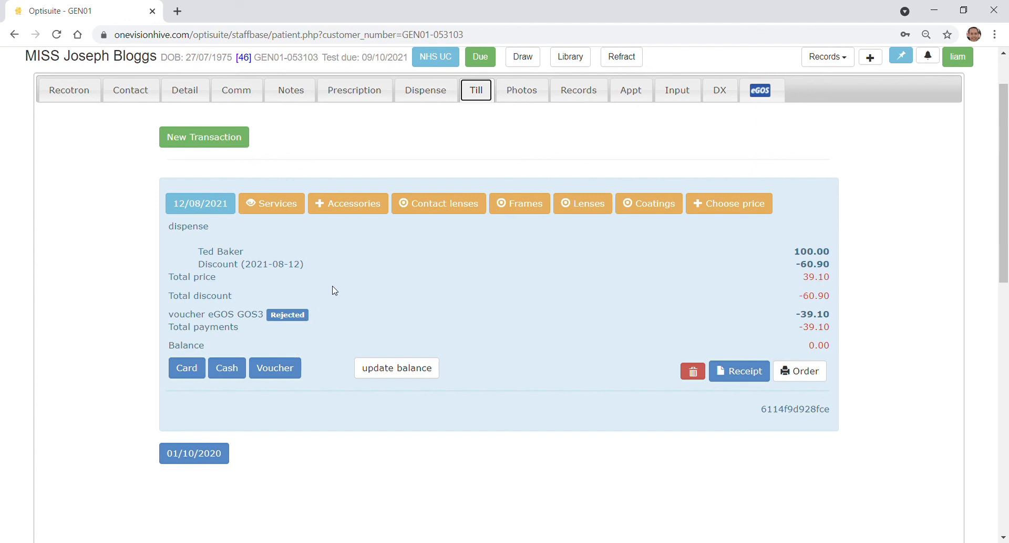
pyautogui.click(291, 316)
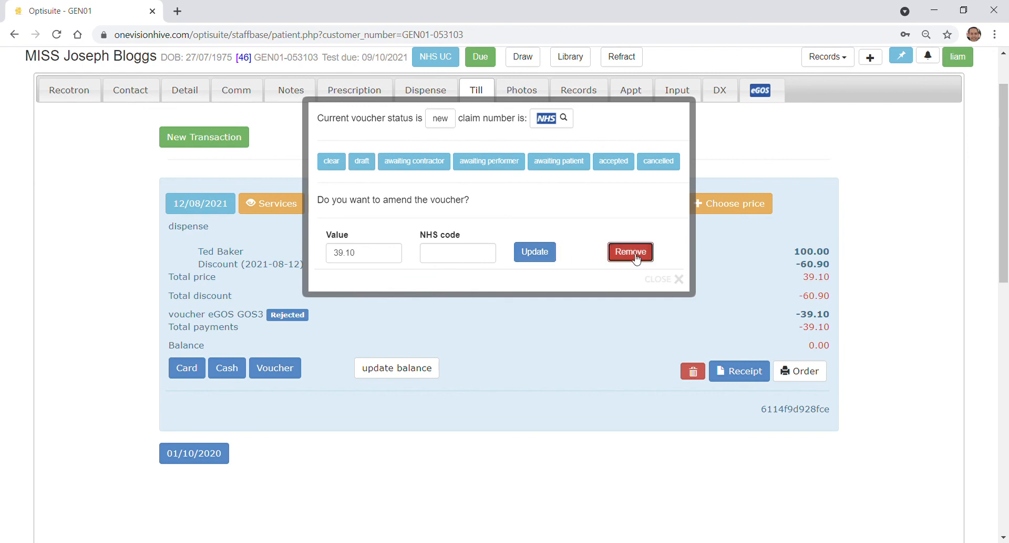
pyautogui.click(634, 253)
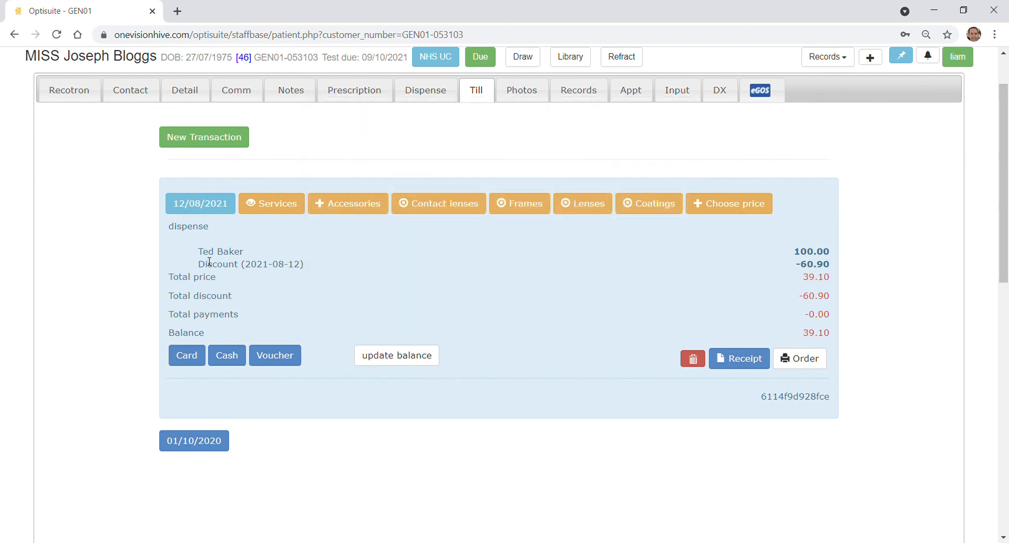
pyautogui.click(279, 356)
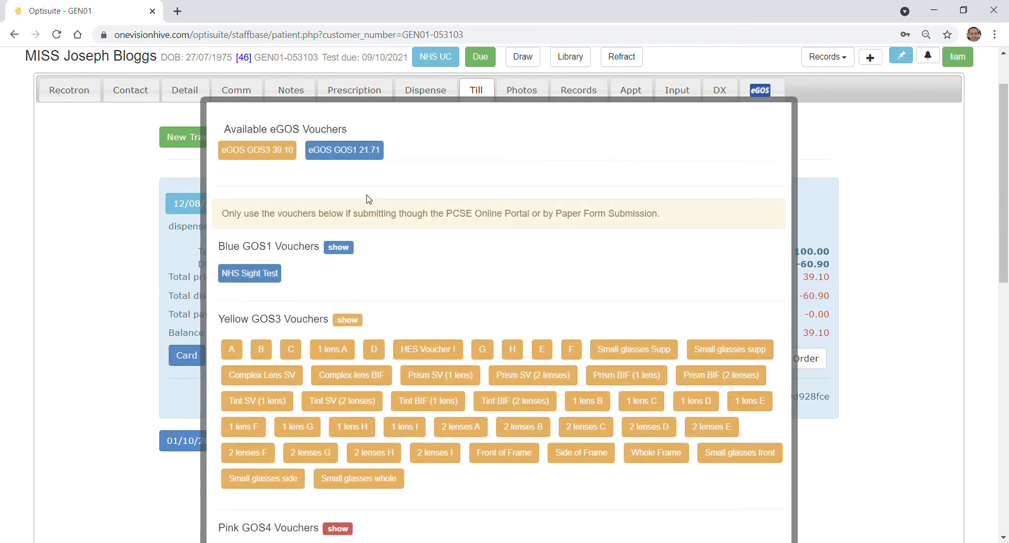
pyautogui.click(264, 153)
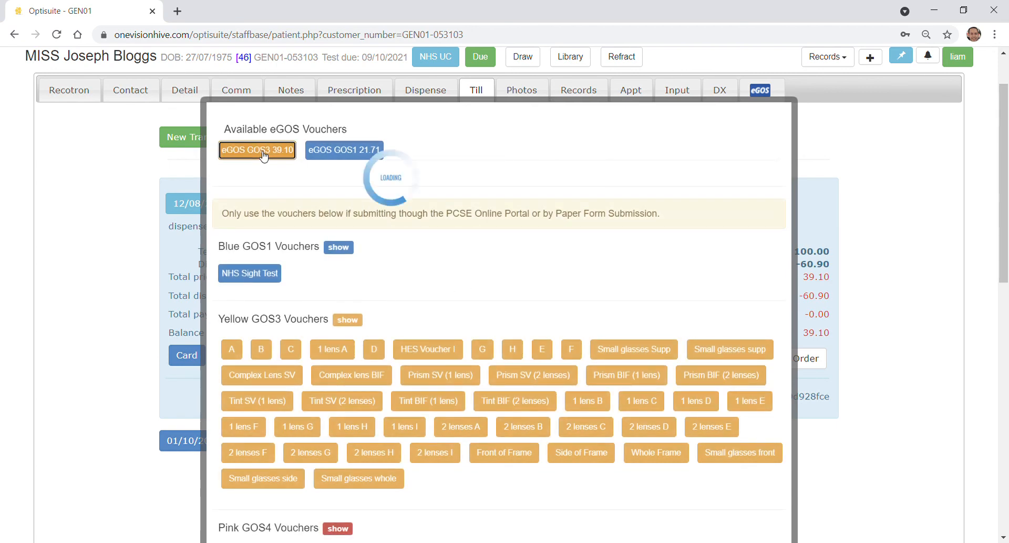